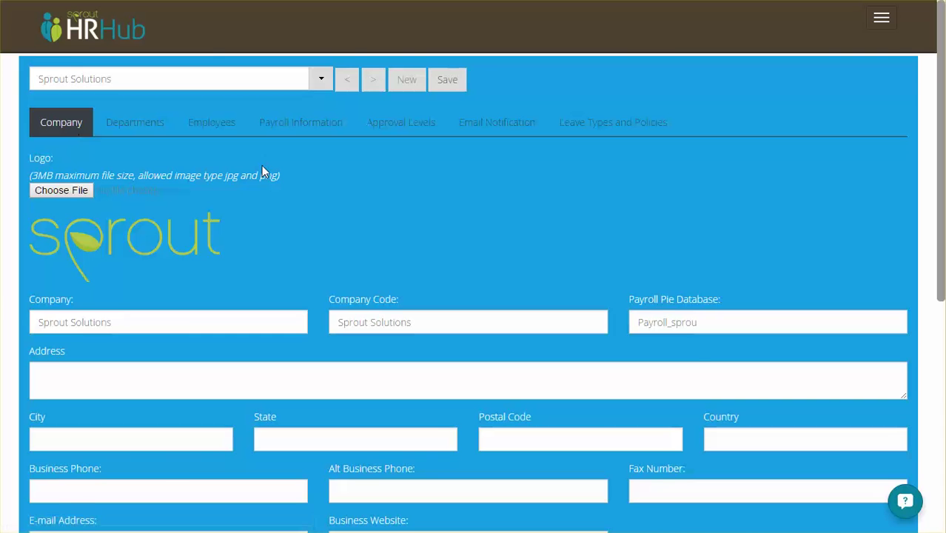
Open the Leave Types and Policies page for Sprout Solutions.
left_click(605, 127)
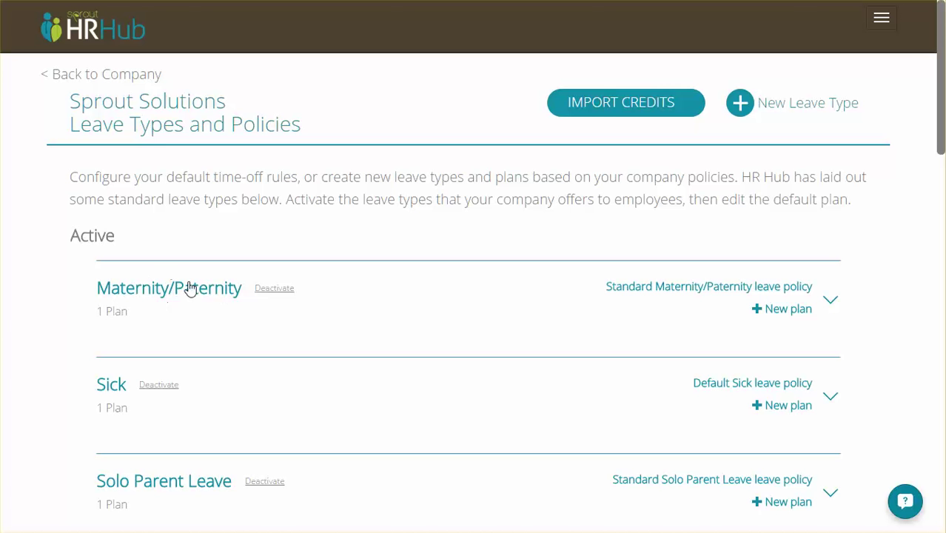
Scroll through the leave types list to locate the Vacation leave type and its plans.
scroll(190, 288, "down", 3)
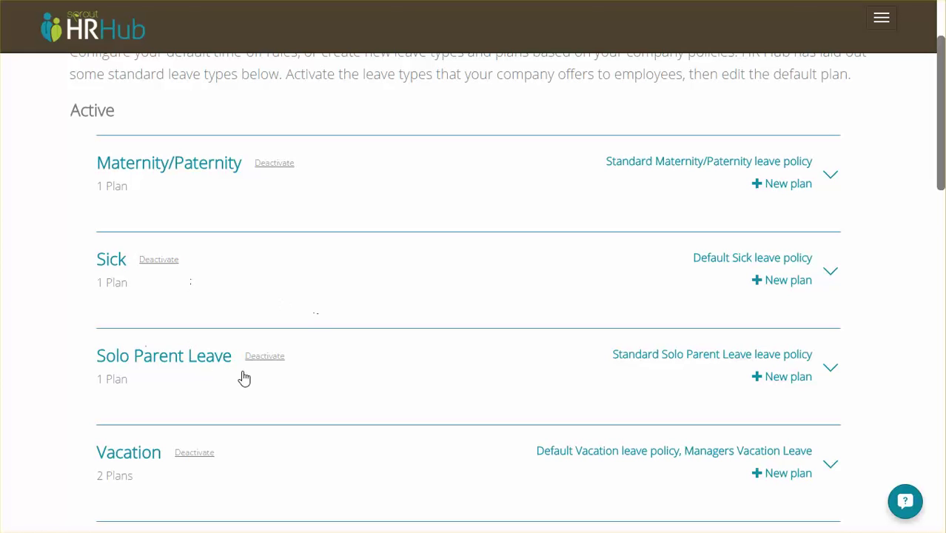
scroll(244, 377, "down", 1)
scroll(234, 399, "down", 1)
scroll(243, 478, "down", 2)
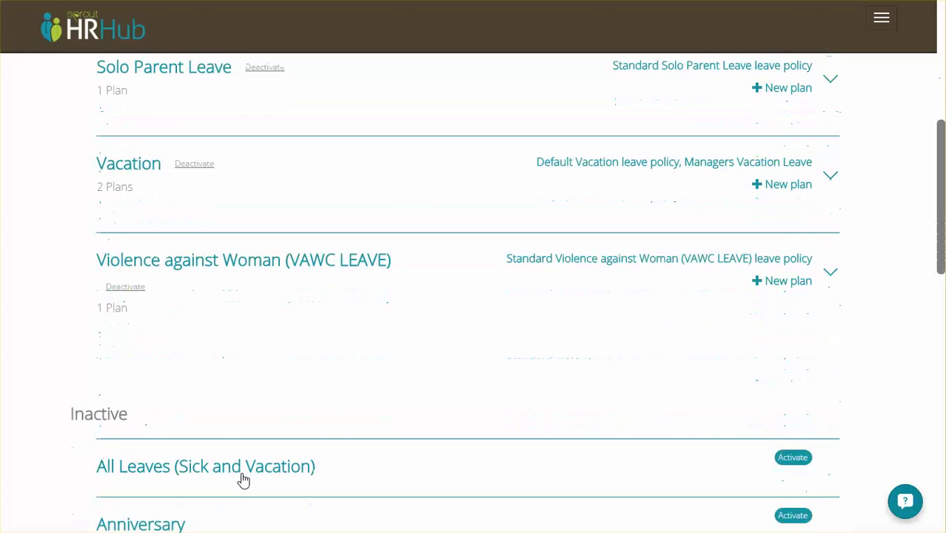
scroll(243, 479, "up", 1)
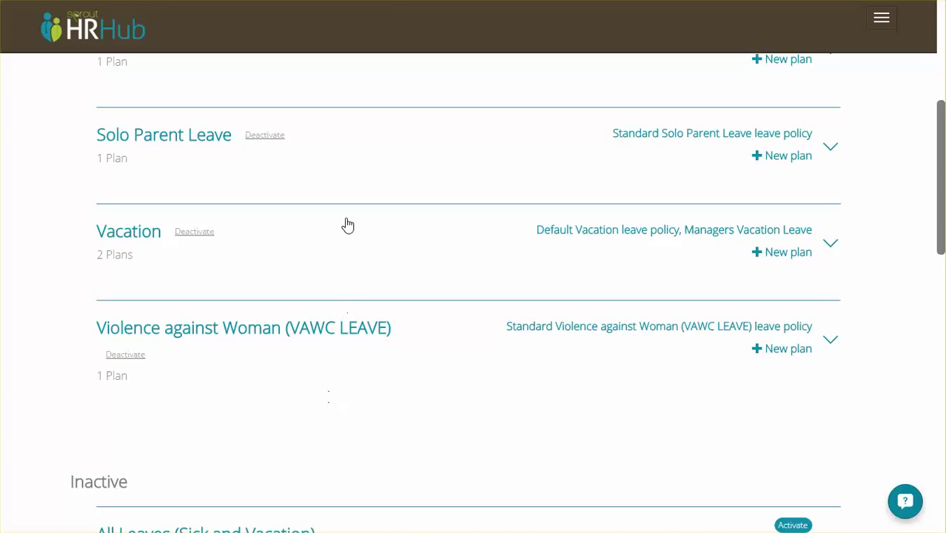
scroll(349, 224, "up", 3)
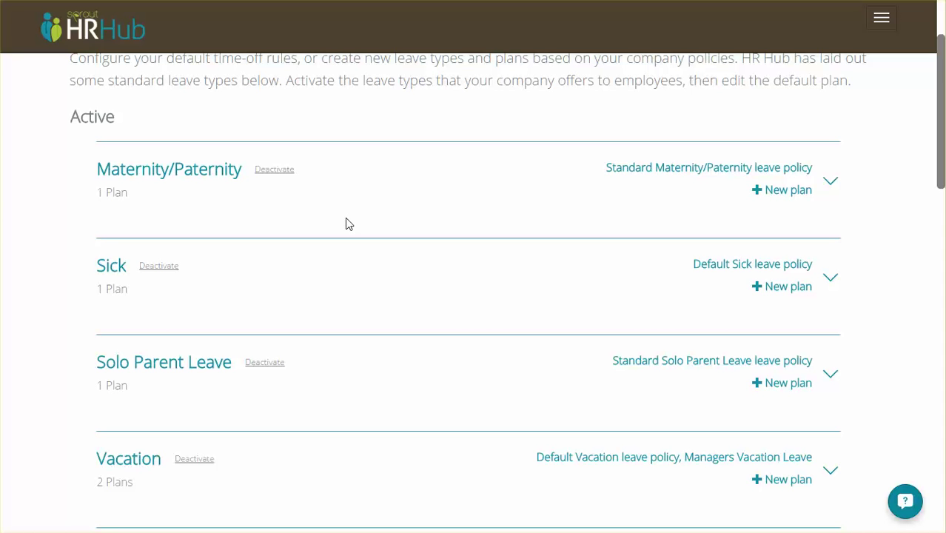
scroll(222, 314, "down", 1)
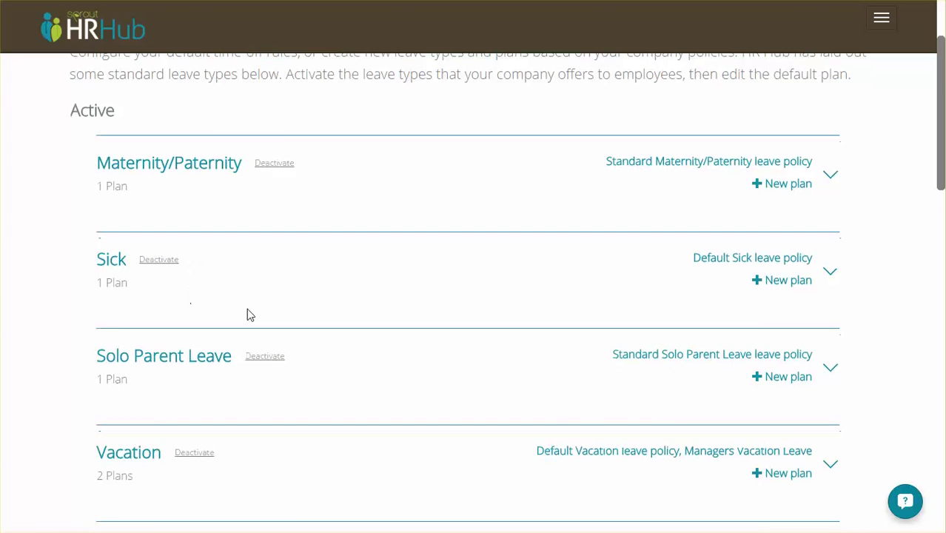
scroll(222, 326, "down", 3)
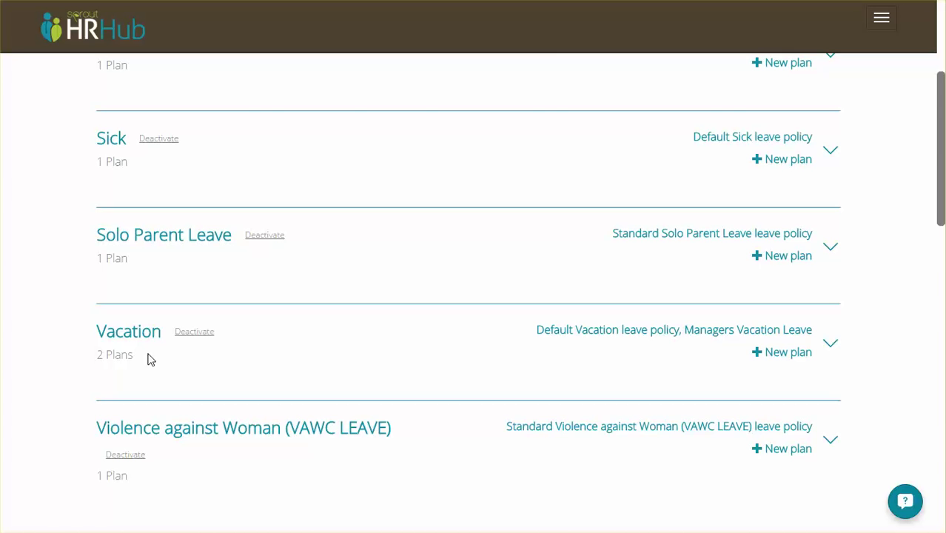
Expand Vacation to view its plans, then collapse it and return to the top of the list.
left_click(134, 343)
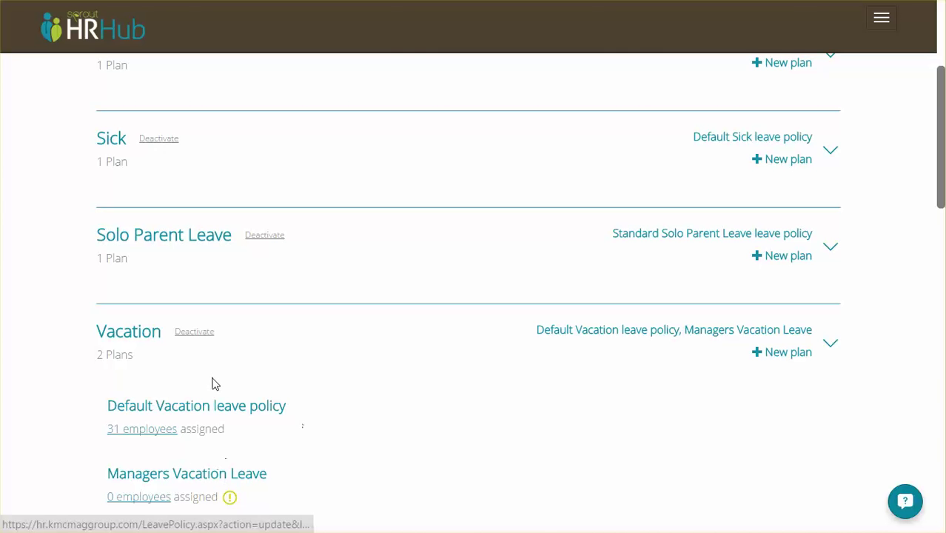
left_click(129, 347)
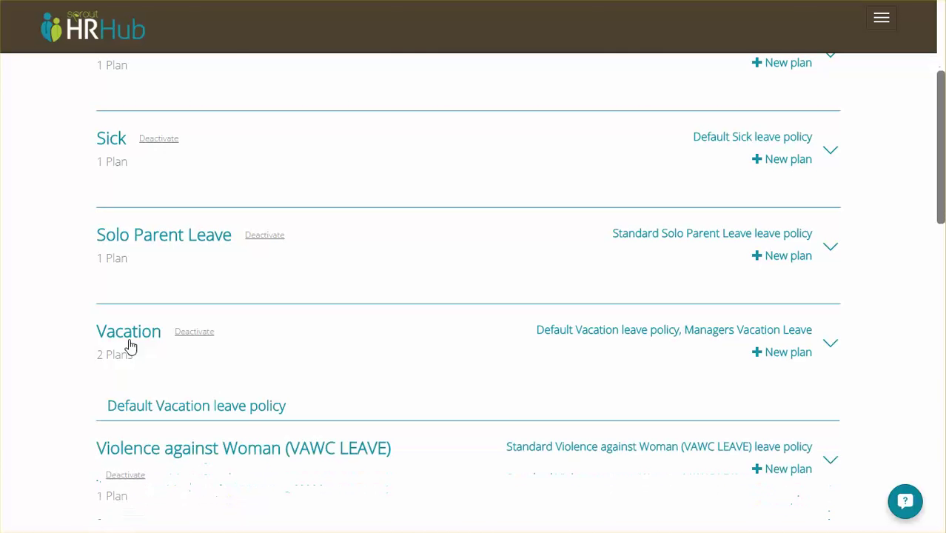
scroll(373, 346, "up", 3)
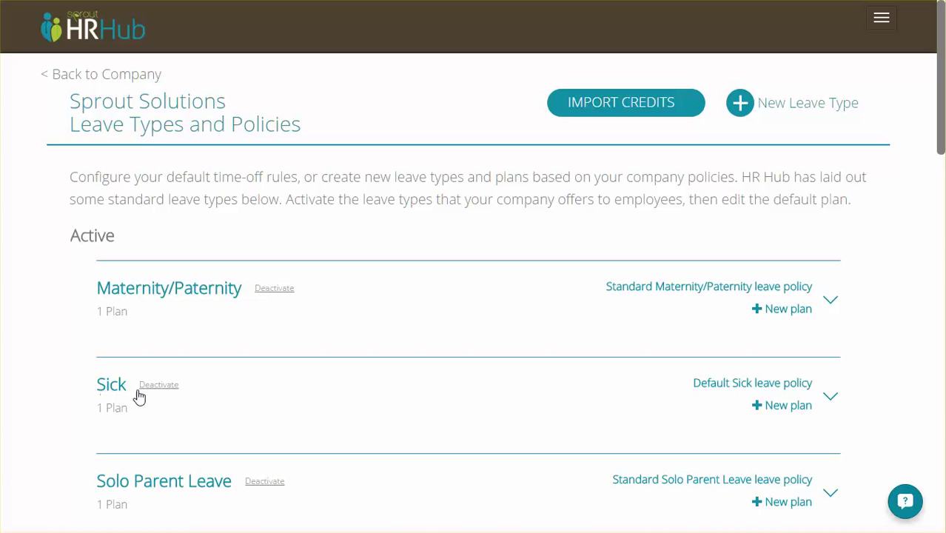
Expand the Sick leave type and start a new Sick leave plan.
left_click(113, 388)
scroll(270, 431, "down", 1)
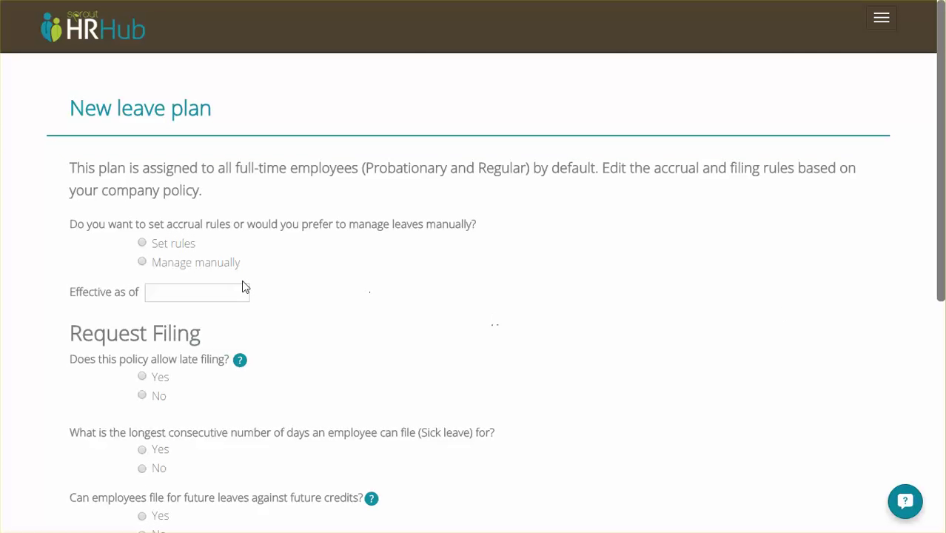
scroll(385, 302, "down", 4)
mouse_move(89, 108)
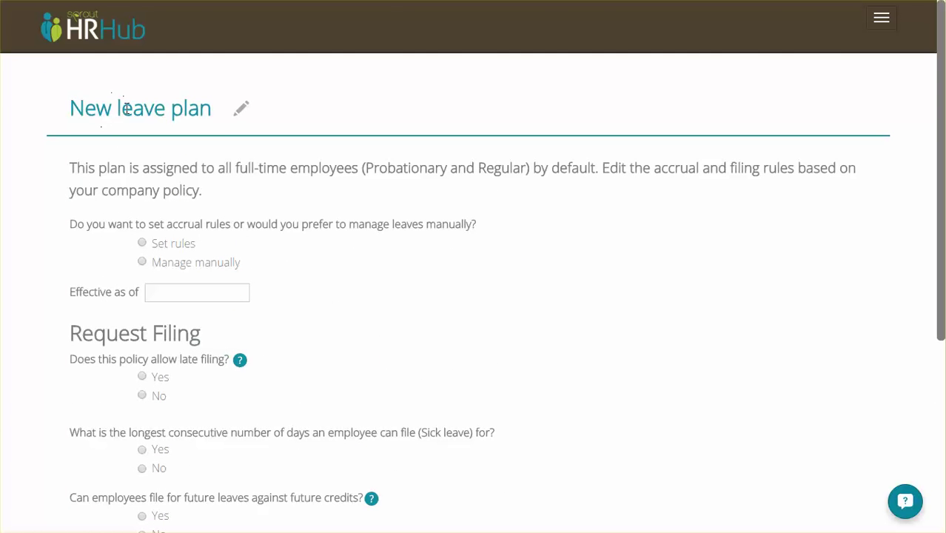
Replace the 'New leave plan' title with 'Managers Sick Leaves' and save it.
left_click(242, 109)
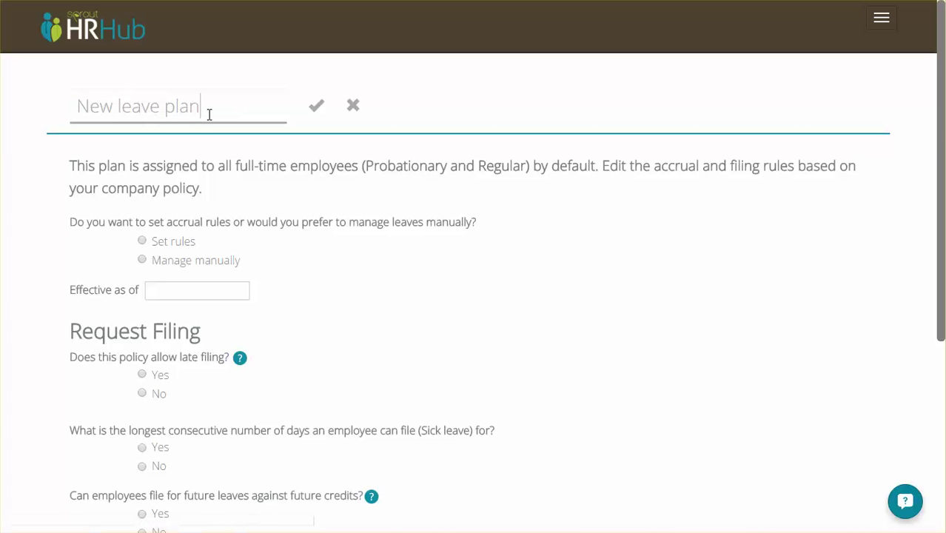
left_click_drag(209, 115, 77, 109)
type("Manage")
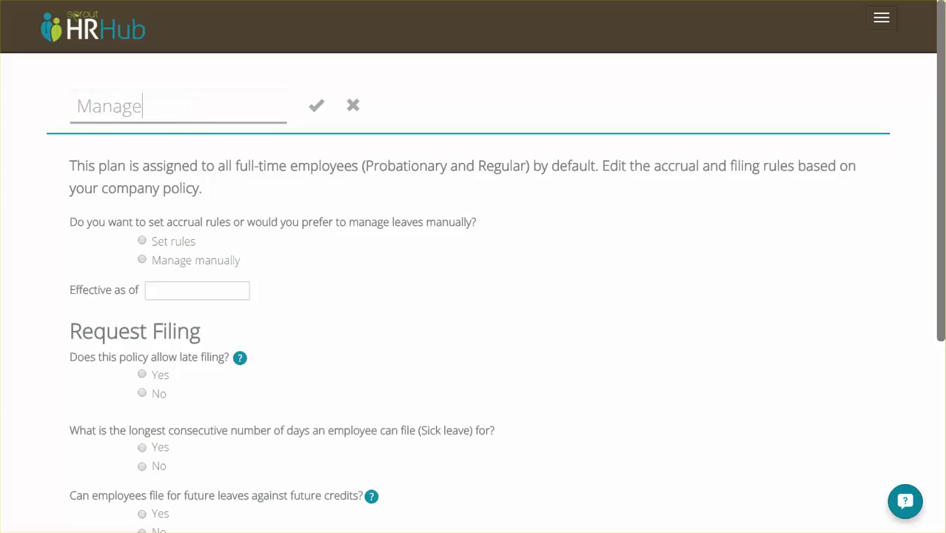
type("rs Sick Plab")
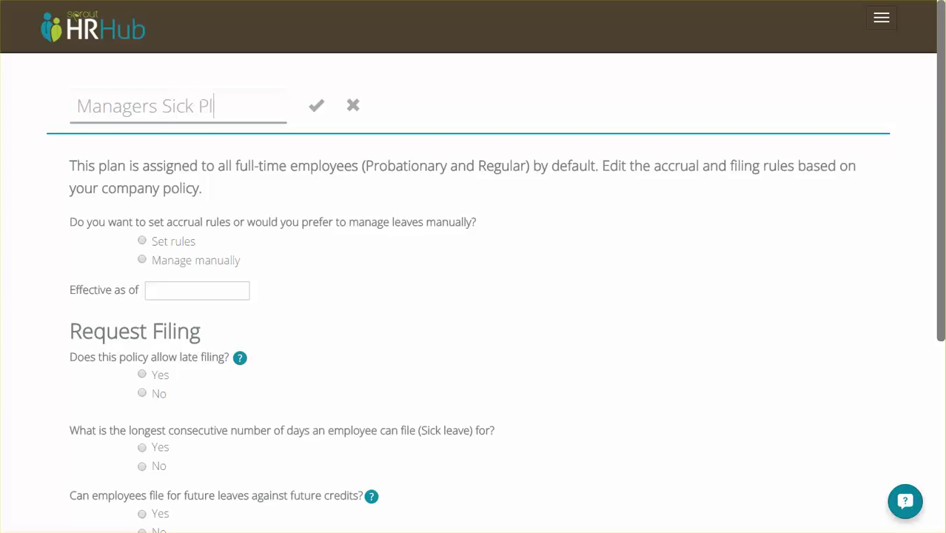
key("BackSpace")
key("BackSpace")
key("BackSpace")
key("BackSpace")
type("Pl")
type("an")
key("BackSpace")
key("BackSpace")
key("BackSpace")
type("Lev")
type("aves")
left_click(315, 109)
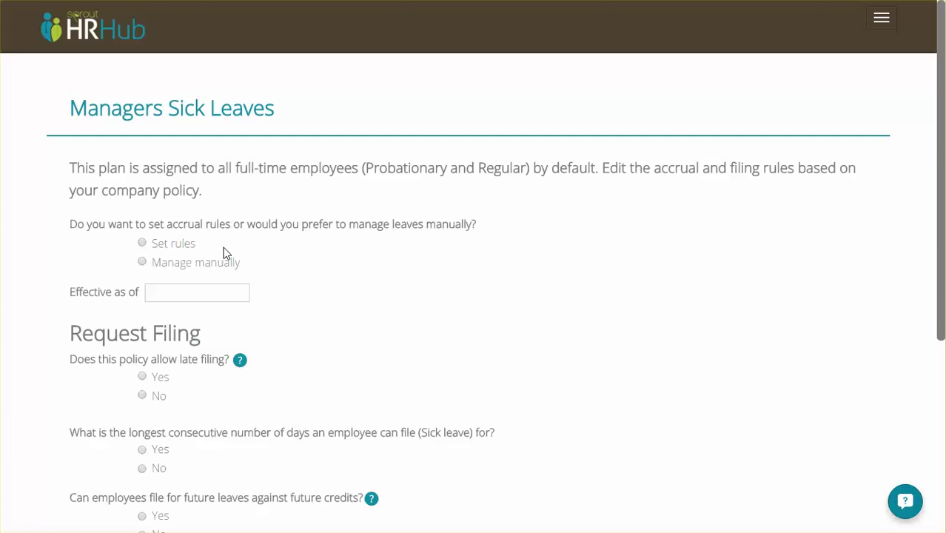
Choose Set rules, effective Jun 24, 2016, with separate probationary and regular policies.
left_click(143, 243)
scroll(379, 238, "down", 1)
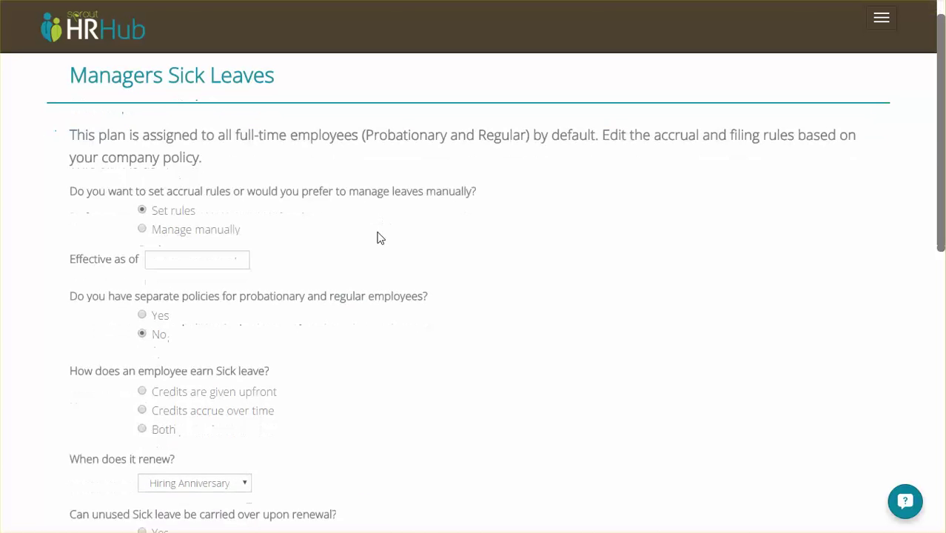
left_click(167, 227)
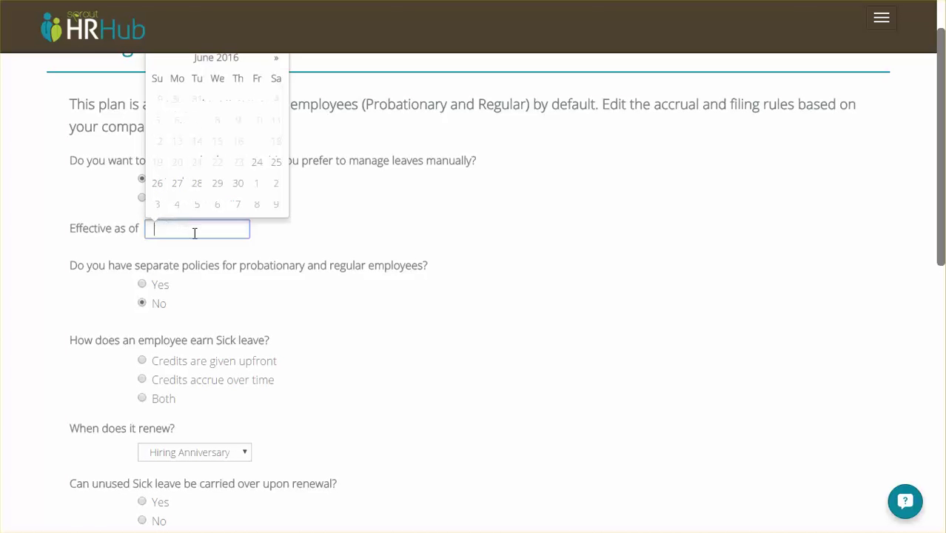
left_click(254, 167)
scroll(333, 275, "down", 2)
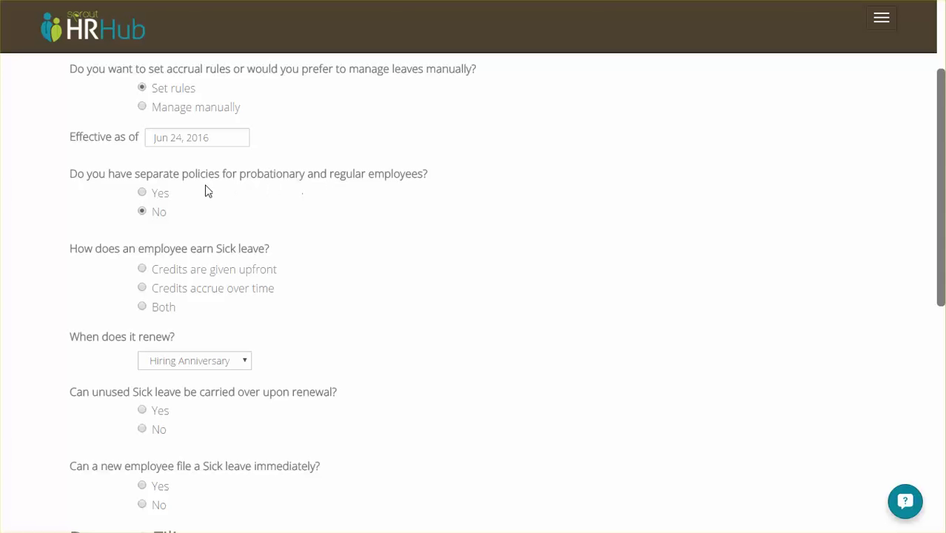
left_click(142, 192)
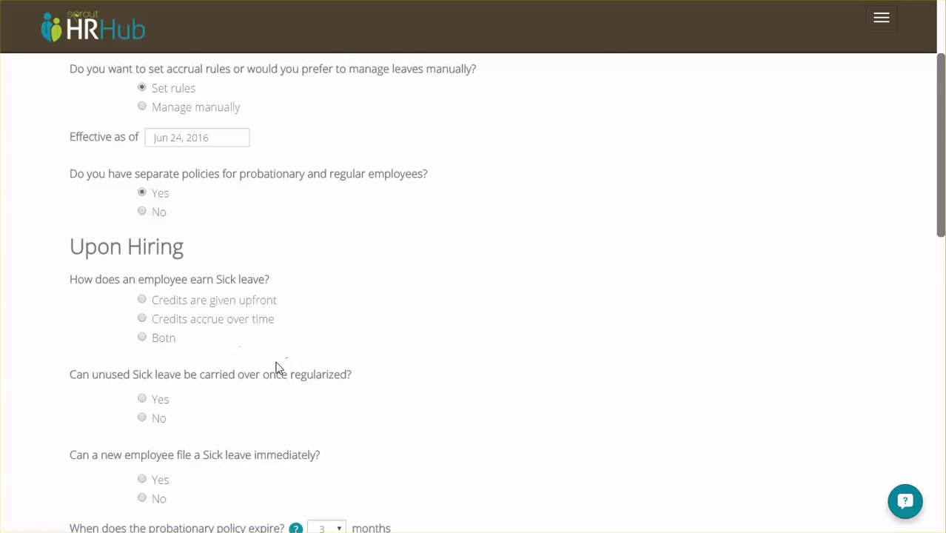
scroll(323, 287, "down", 1)
scroll(322, 287, "down", 2)
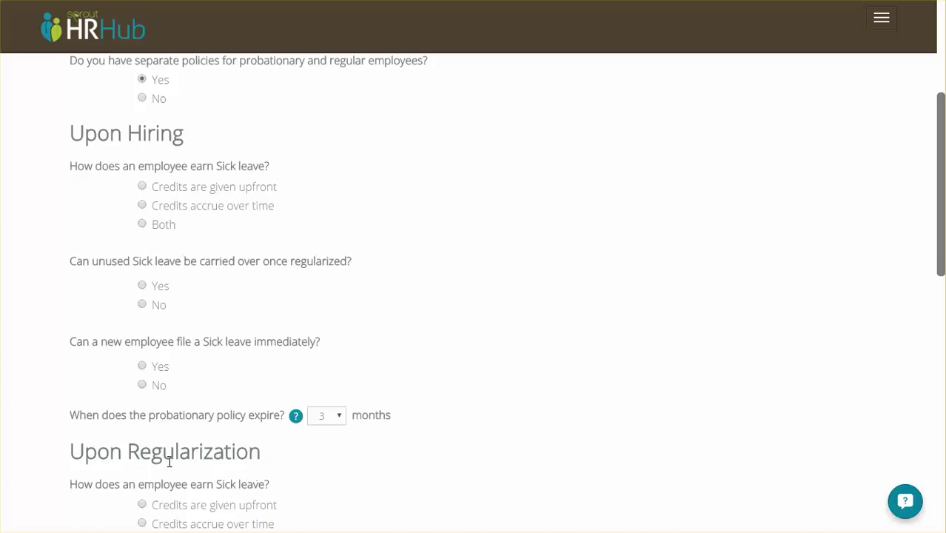
Give new hires 3 upfront sick-leave credits with no carry-over at regularization.
left_click(143, 187)
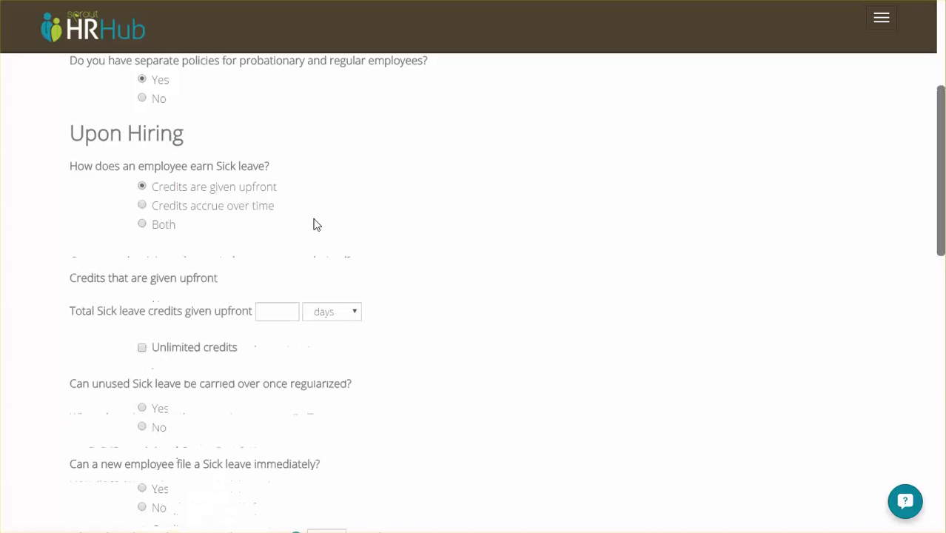
scroll(317, 224, "down", 1)
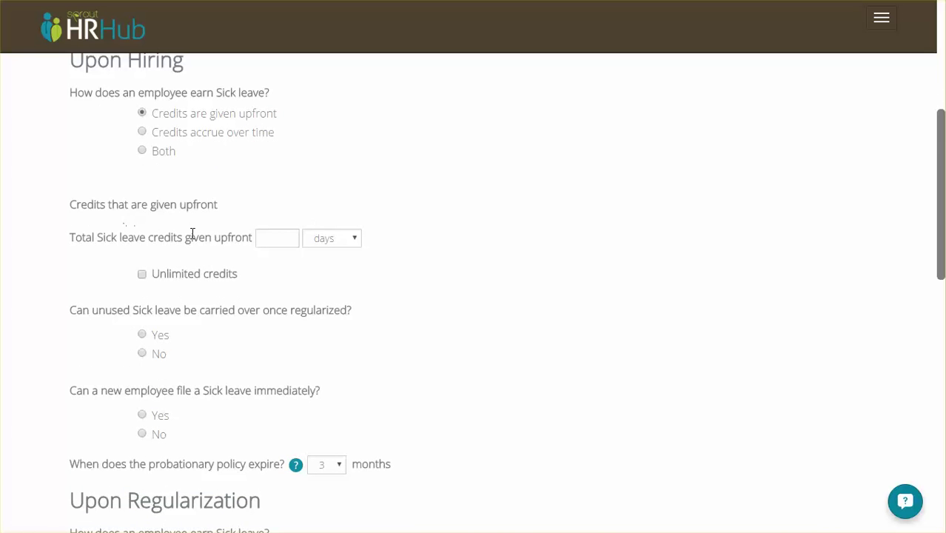
left_click(280, 239)
type("3")
scroll(281, 239, "down", 1)
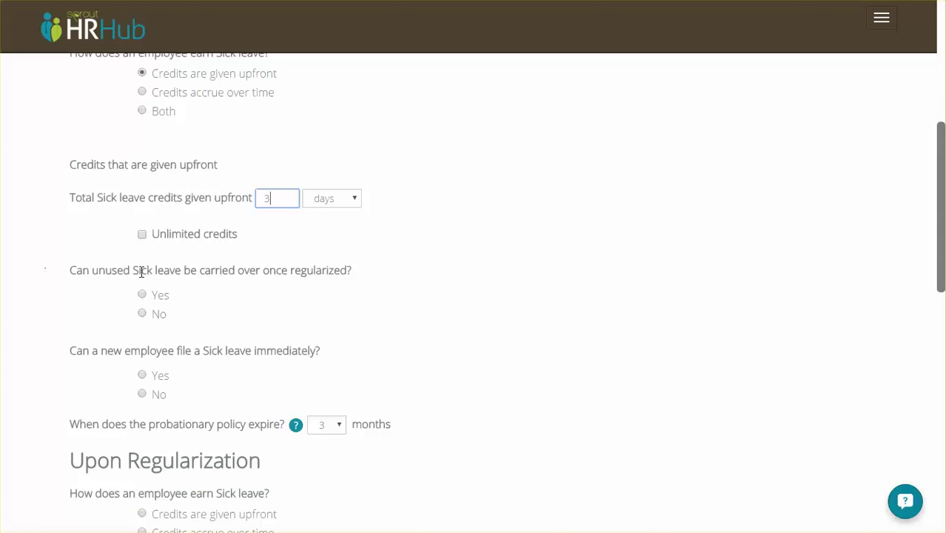
left_click(141, 313)
Let new hires file sick leave only after 10 days, with probation ending after 6 months.
scroll(300, 316, "down", 2)
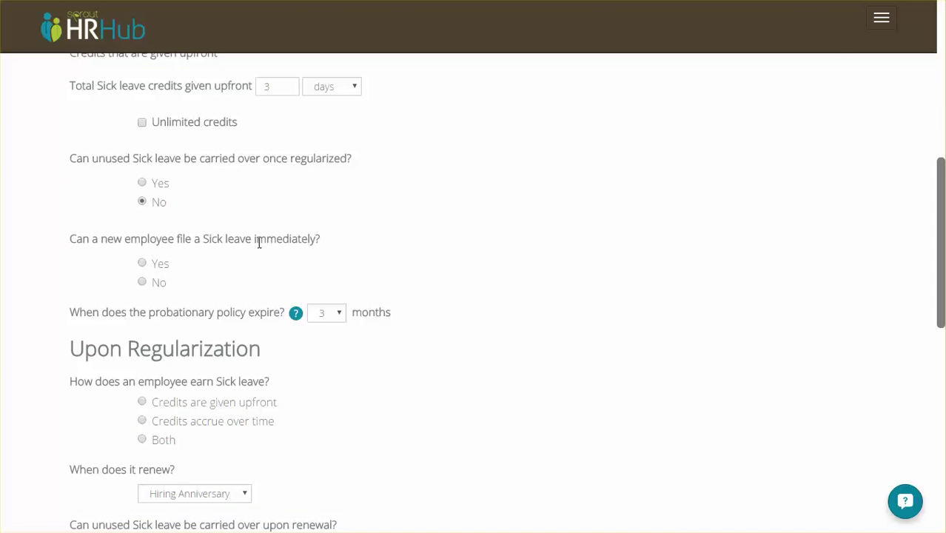
left_click(144, 282)
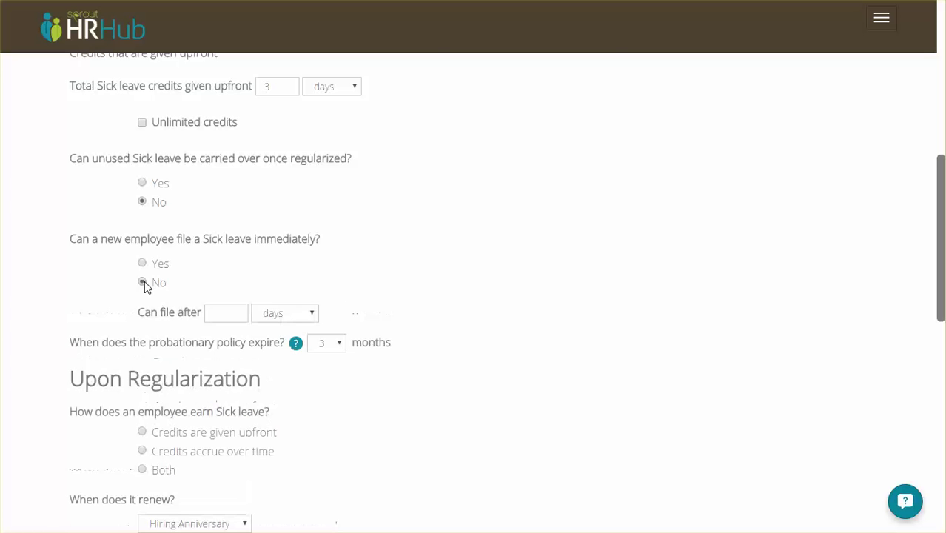
left_click(230, 317)
type("10")
mouse_move(298, 346)
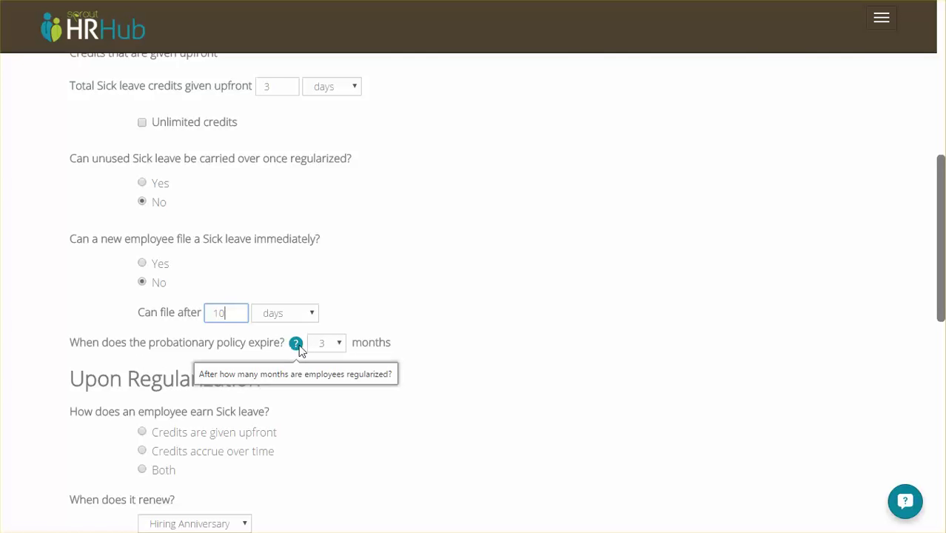
left_click(339, 344)
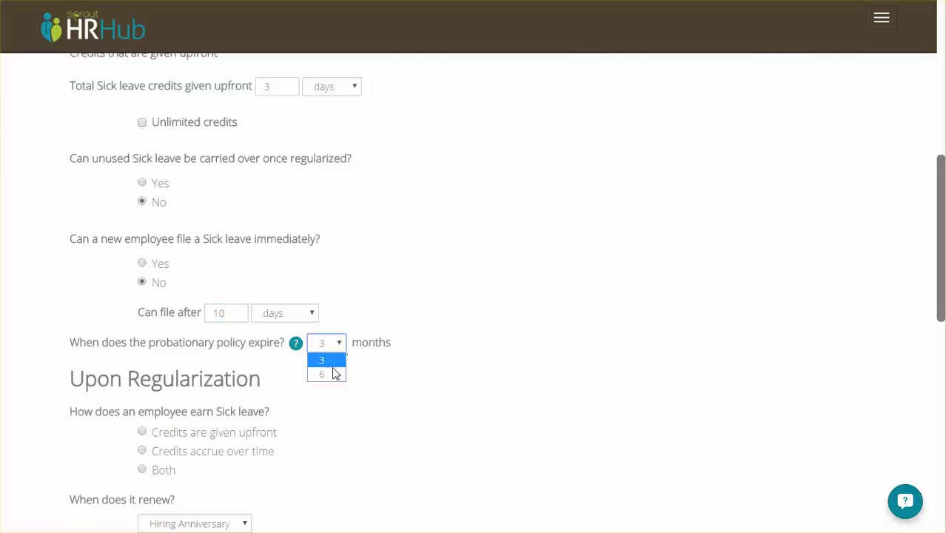
left_click(321, 376)
scroll(416, 385, "down", 3)
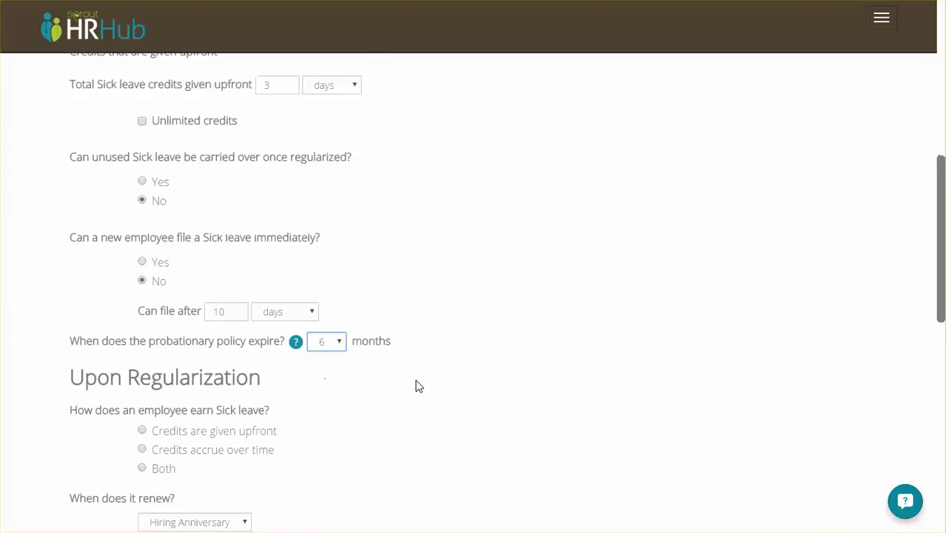
scroll(409, 358, "down", 2)
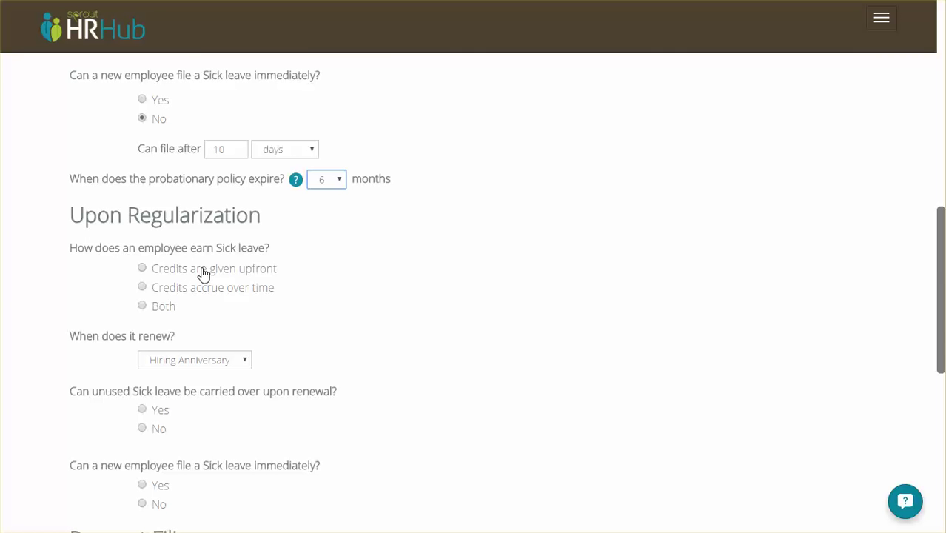
Make regularized employees accrue 1.25 sick-leave days over time.
left_click(142, 288)
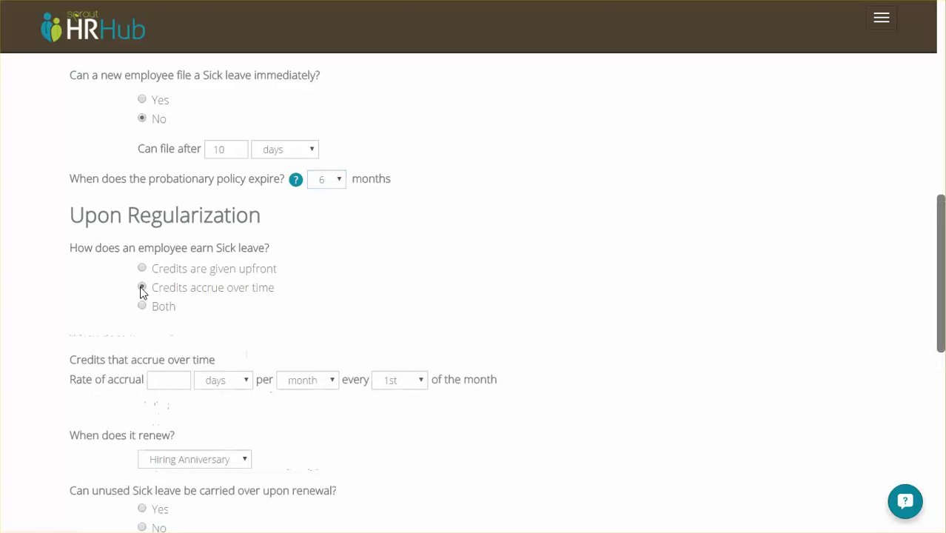
scroll(178, 294, "down", 1)
scroll(178, 294, "down", 1)
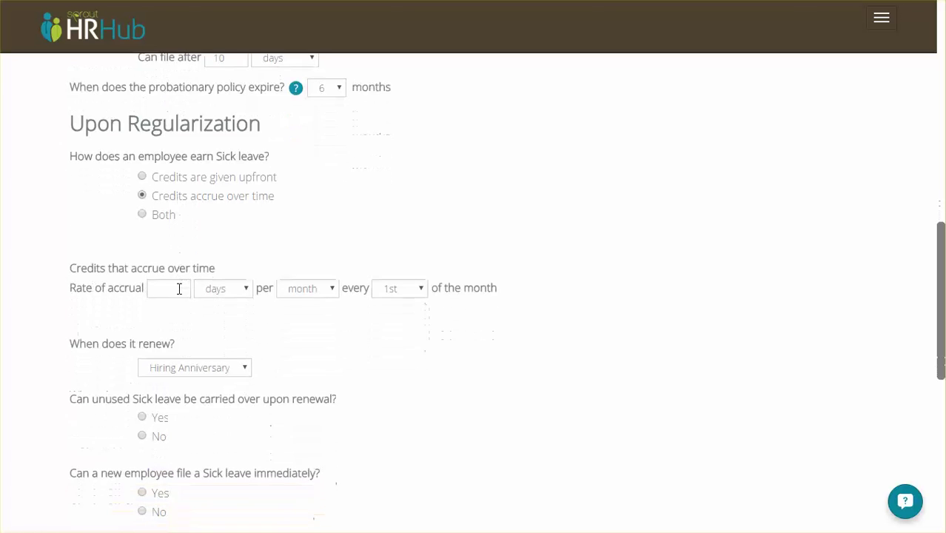
left_click(179, 288)
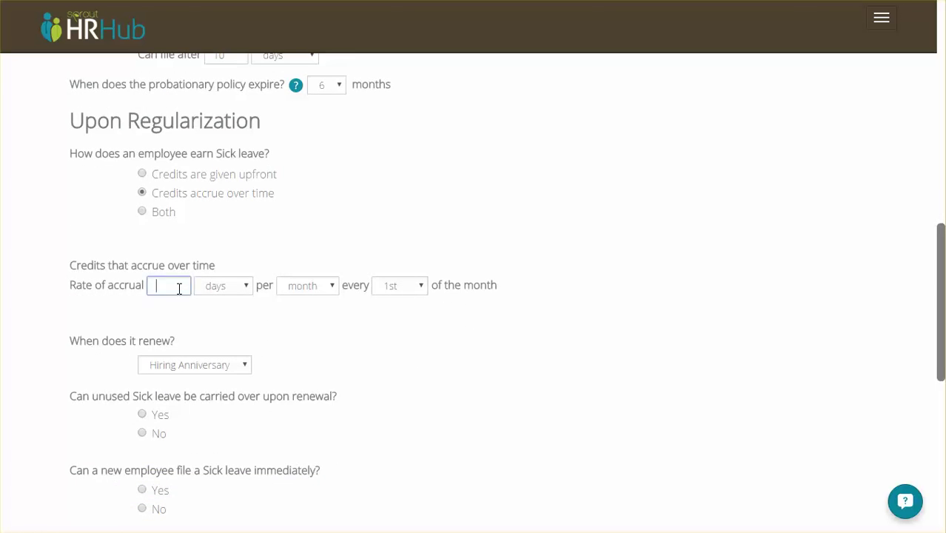
type("1.25")
scroll(406, 297, "down", 1)
scroll(274, 285, "down", 1)
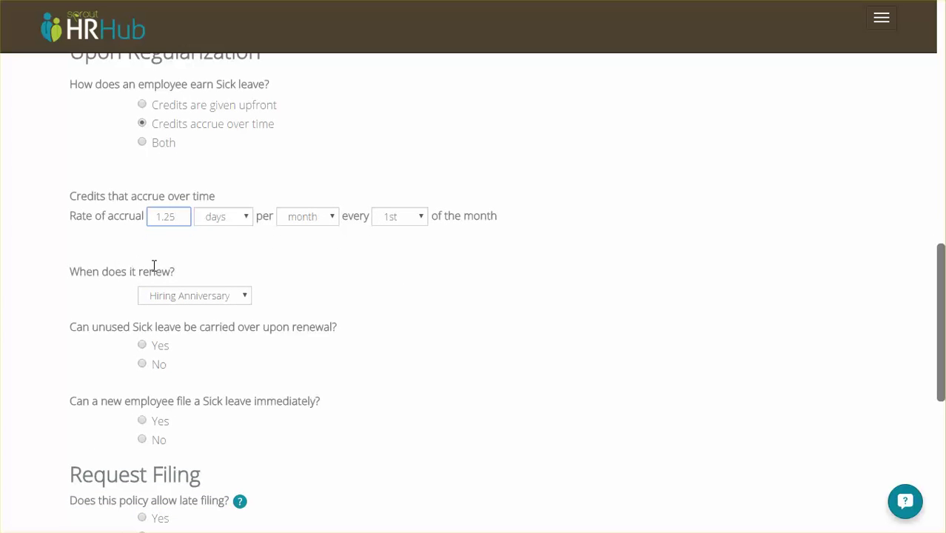
Set credits to renew on a custom date of 1 February.
left_click(211, 295)
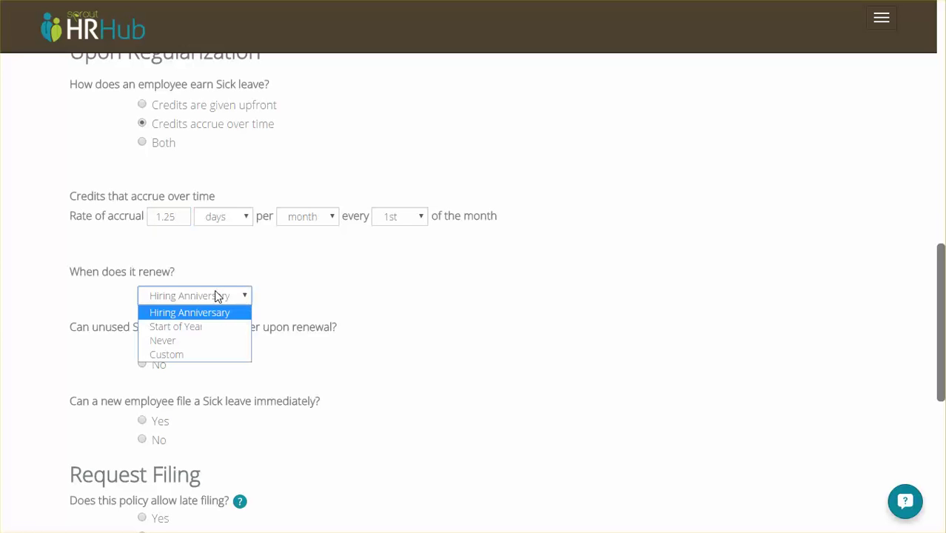
left_click(174, 356)
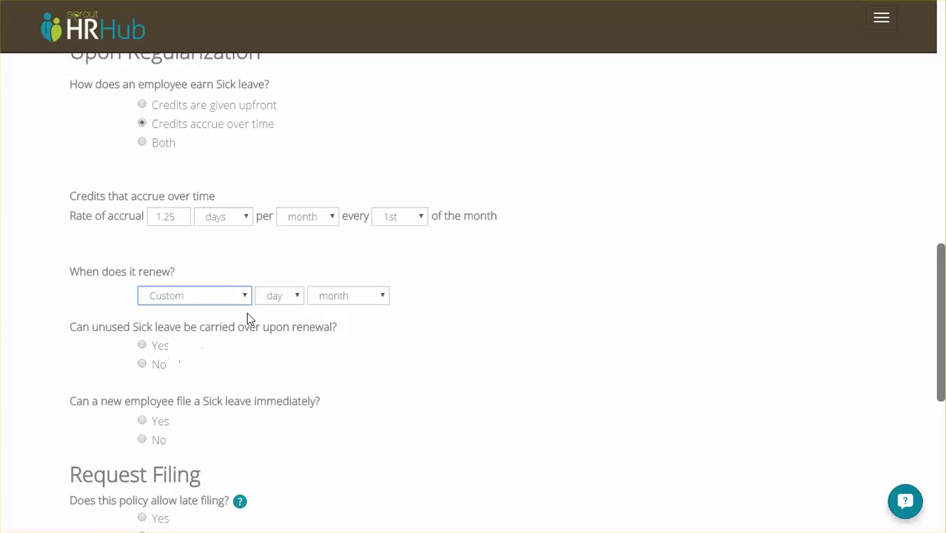
left_click(274, 298)
left_click(278, 329)
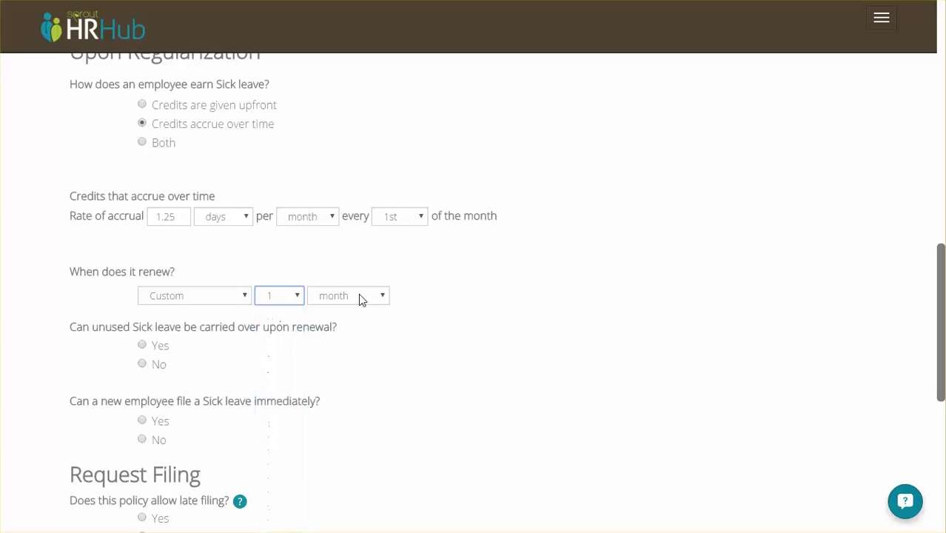
left_click(359, 296)
left_click(343, 340)
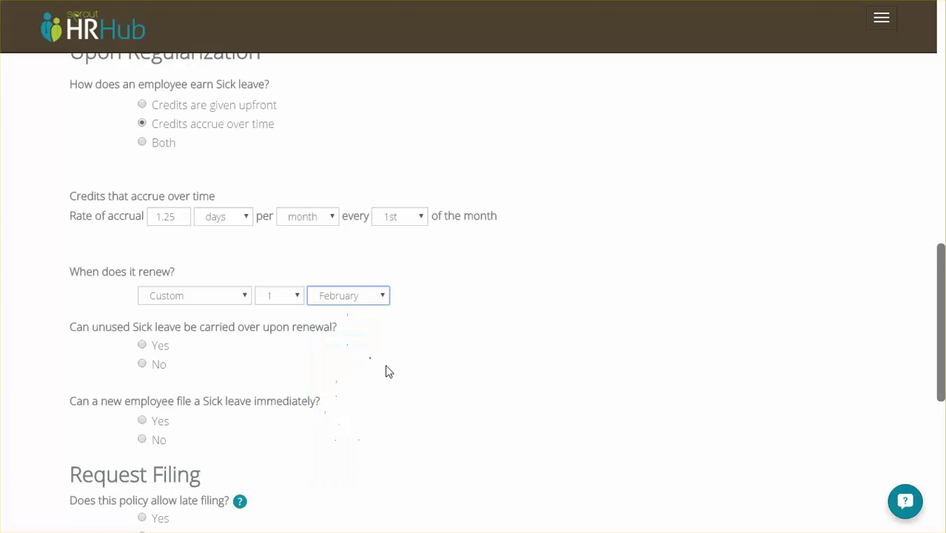
scroll(385, 364, "down", 1)
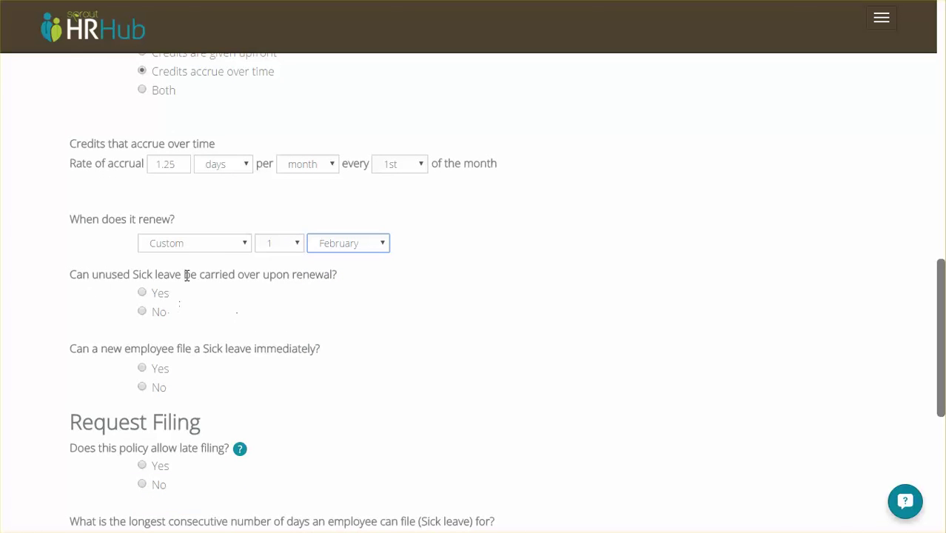
Allow carry-over of up to 5 unused credits, expiring May 1.
left_click(142, 291)
scroll(396, 370, "down", 1)
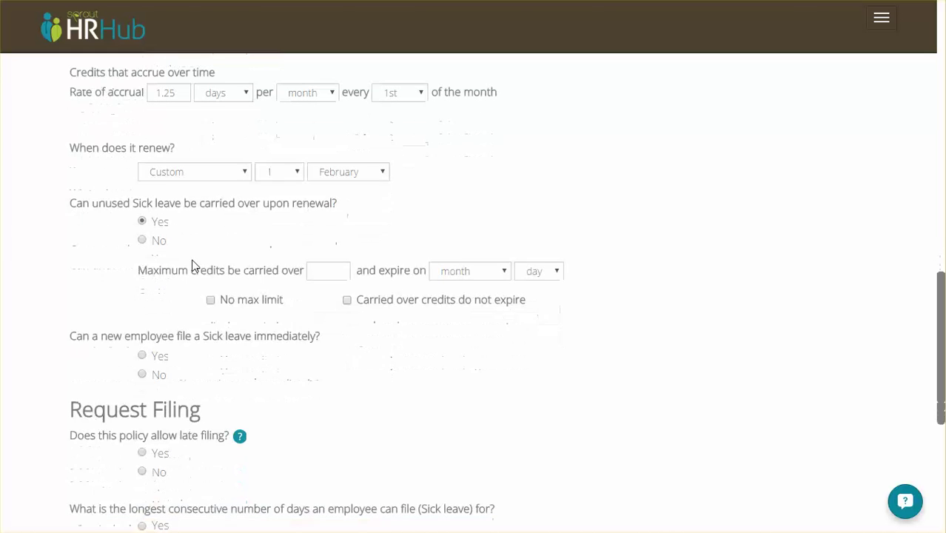
left_click(330, 272)
type("5")
left_click(464, 271)
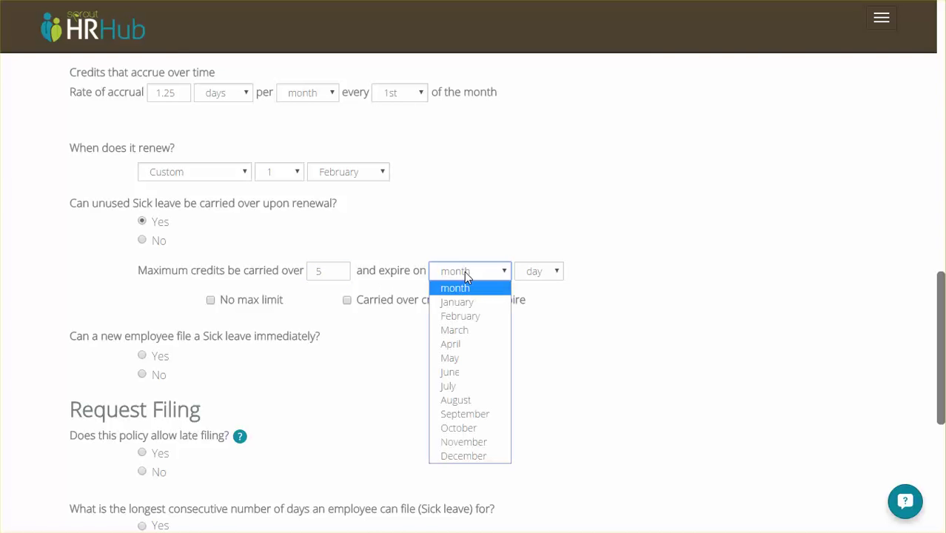
left_click(458, 359)
left_click(542, 274)
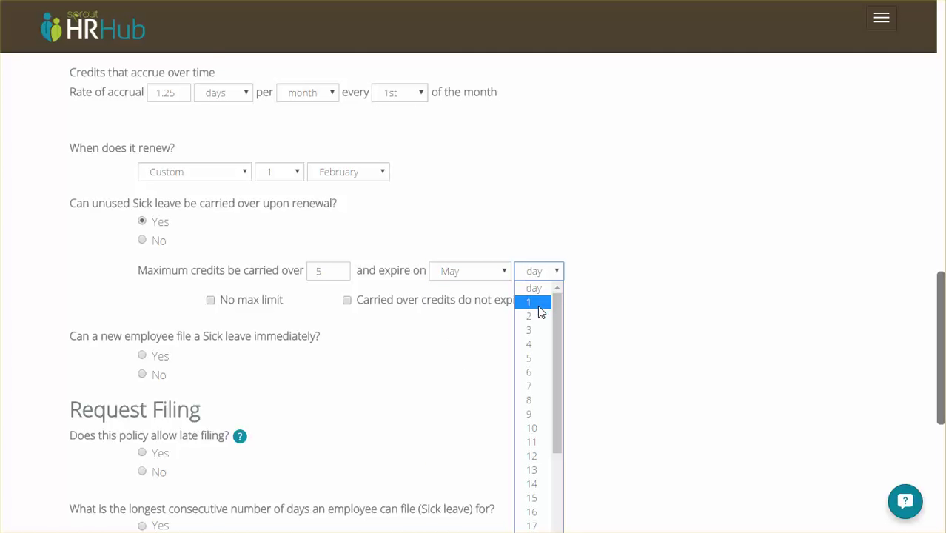
left_click(538, 307)
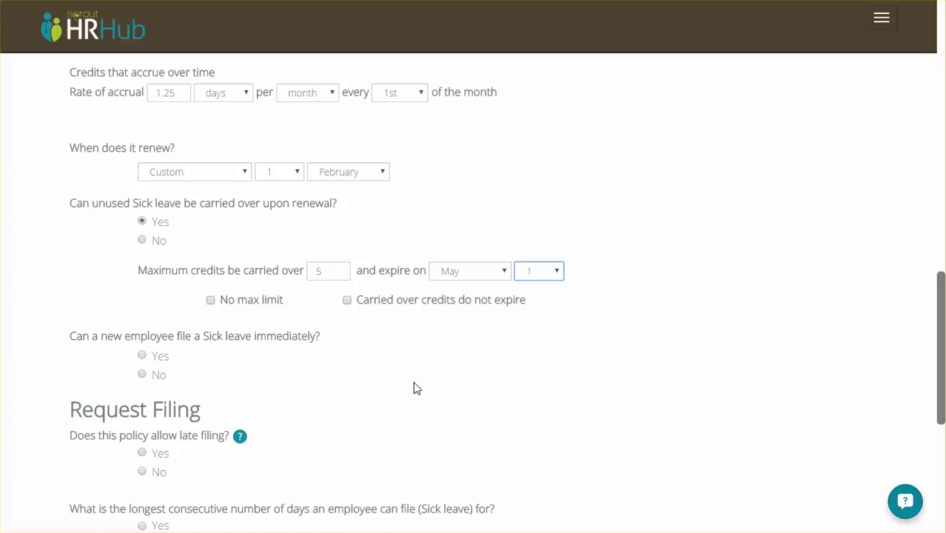
scroll(413, 388, "down", 1)
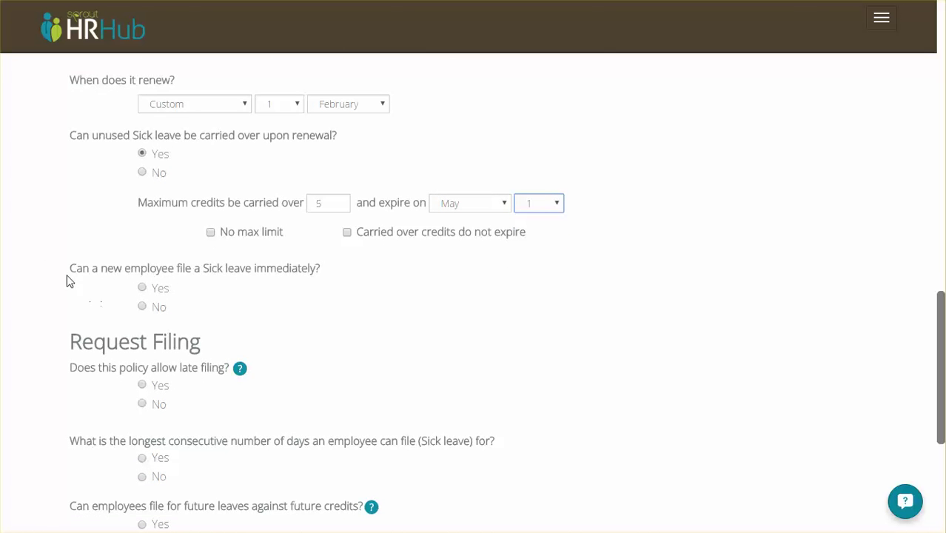
Require regularized employees to wait 10 days before filing sick leave.
left_click(143, 307)
left_click(228, 338)
type("10")
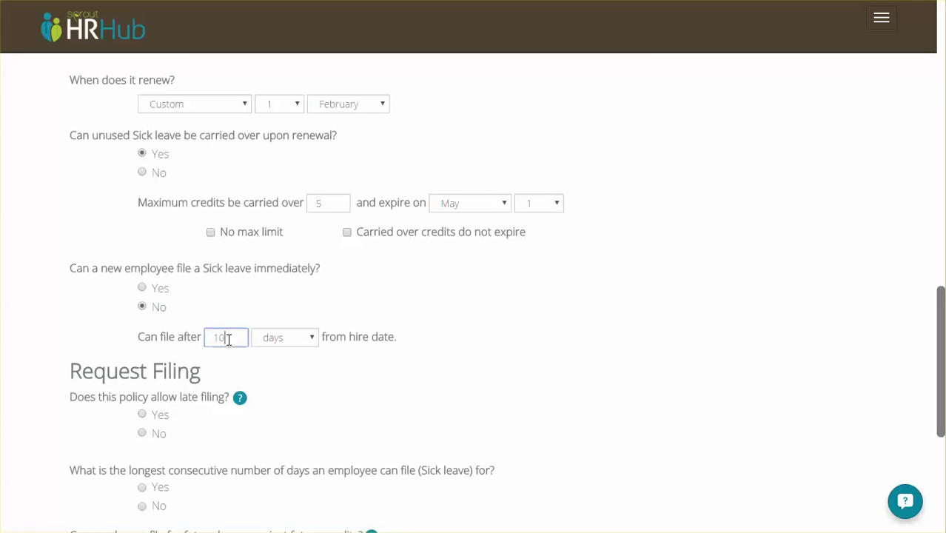
scroll(460, 344, "down", 2)
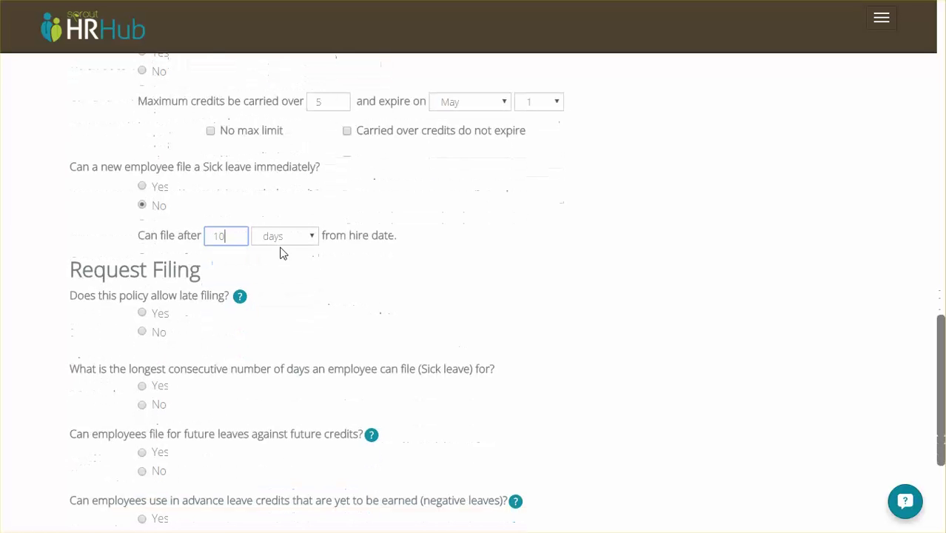
scroll(339, 235, "down", 2)
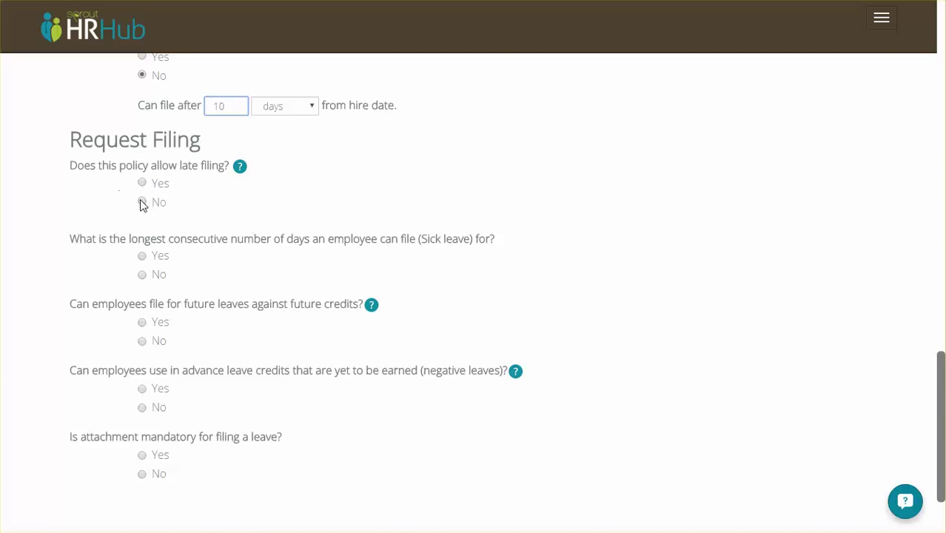
Disallow late filing and require requests at least 3 days before the leave.
left_click(142, 202)
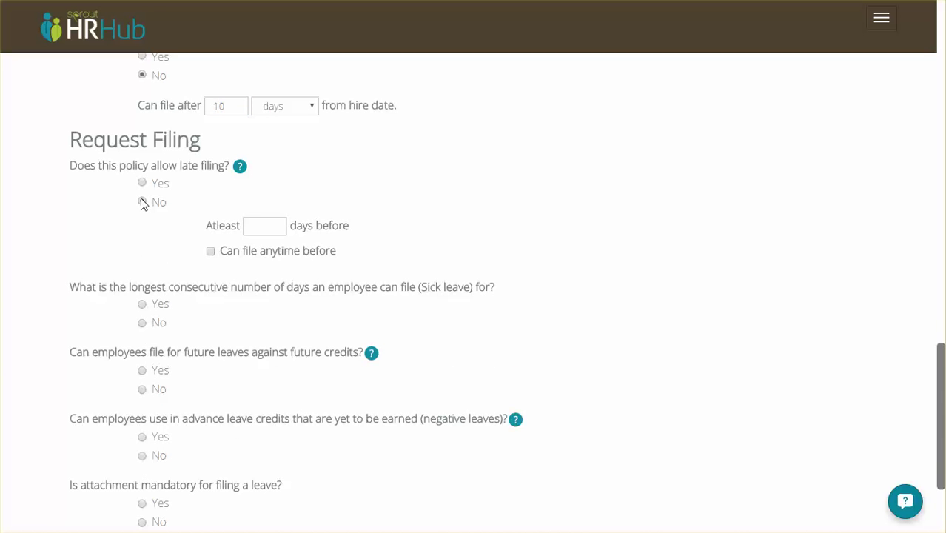
left_click(265, 229)
type("3")
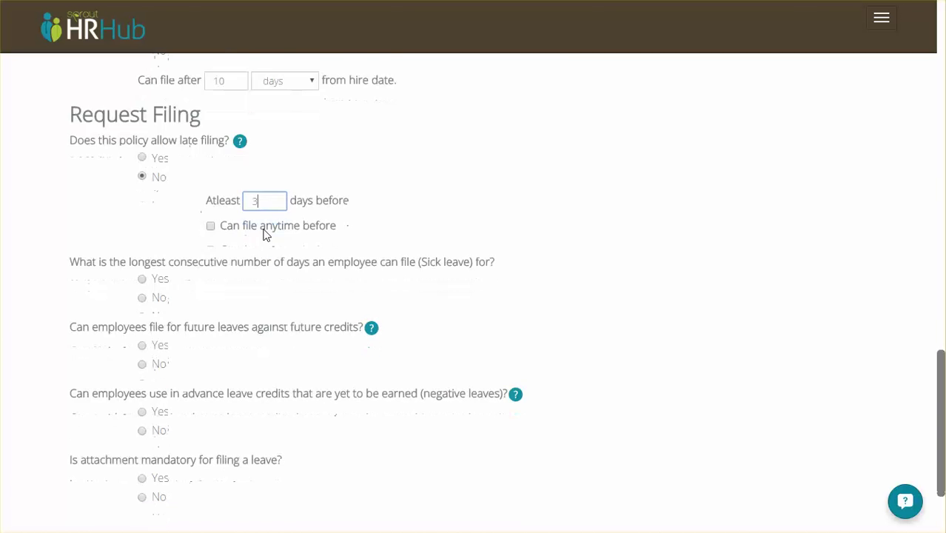
scroll(265, 234, "down", 1)
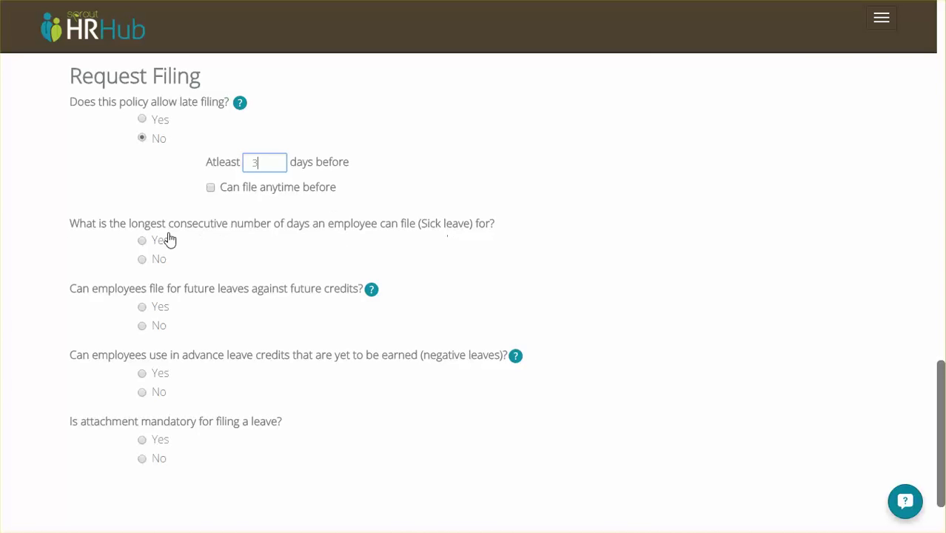
Limit each sick-leave filing to a maximum of 5 consecutive working days.
left_click(141, 241)
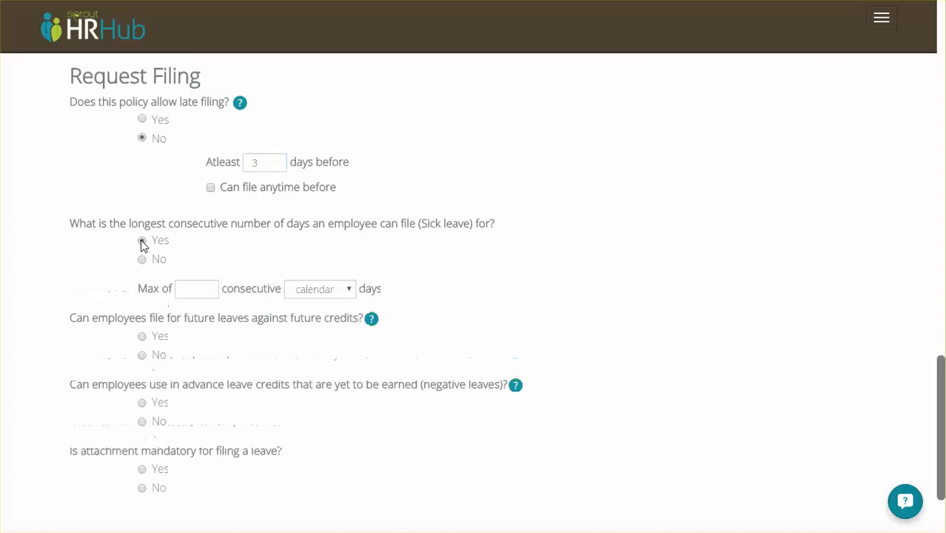
left_click(196, 289)
type("5")
scroll(334, 303, "down", 1)
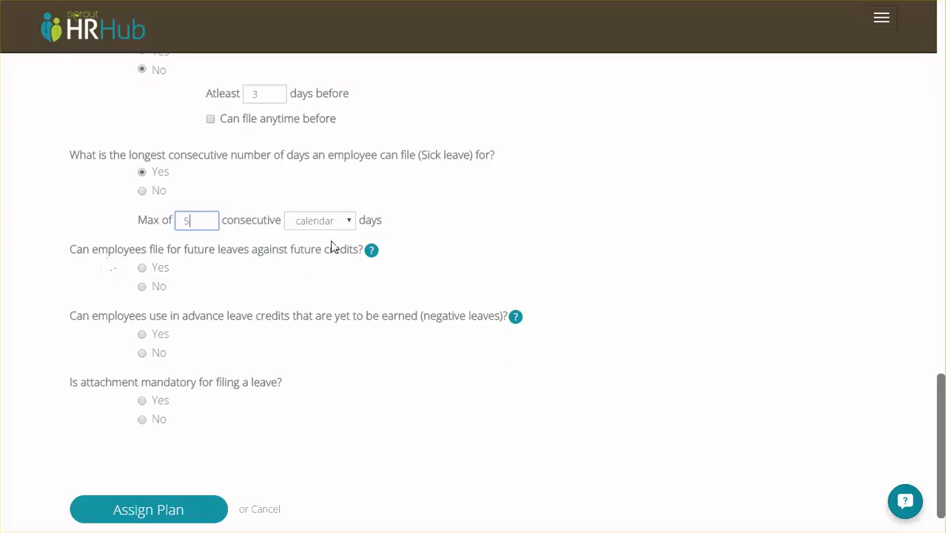
left_click(321, 217)
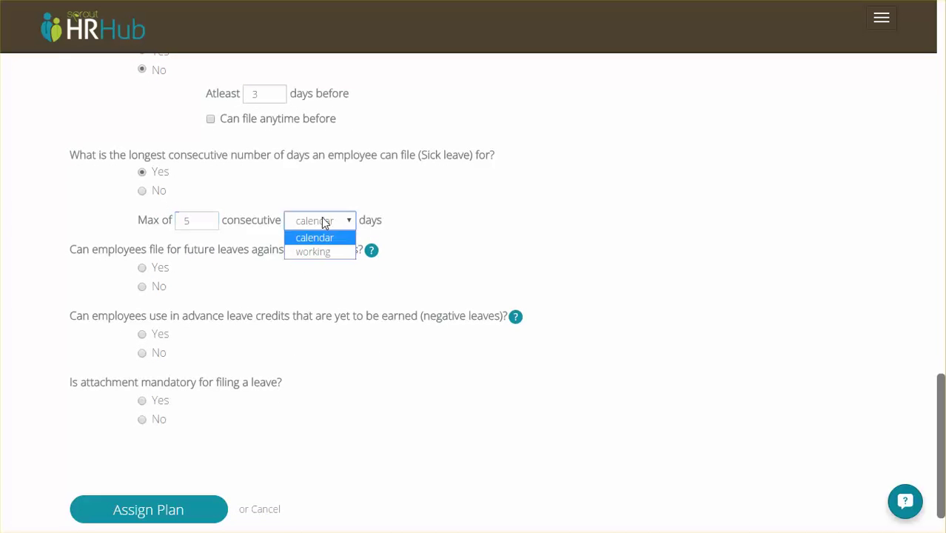
left_click(319, 252)
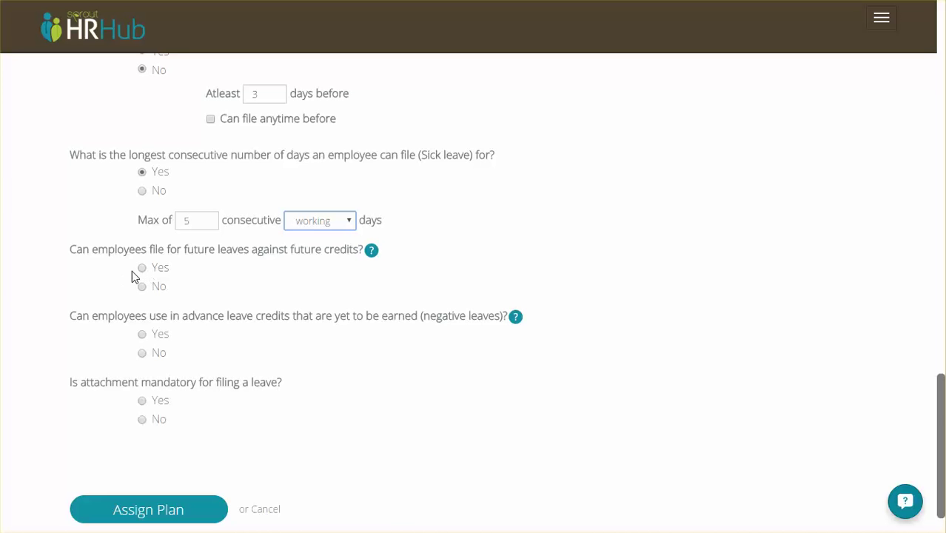
Allow future leaves against future credits and make an attachment mandatory, keeping negative leaves disallowed.
left_click(143, 266)
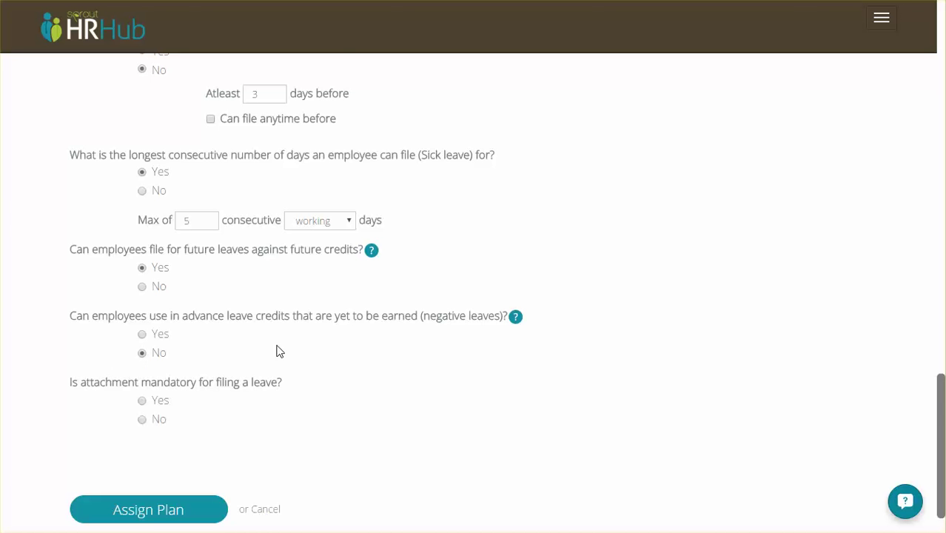
scroll(300, 376, "down", 1)
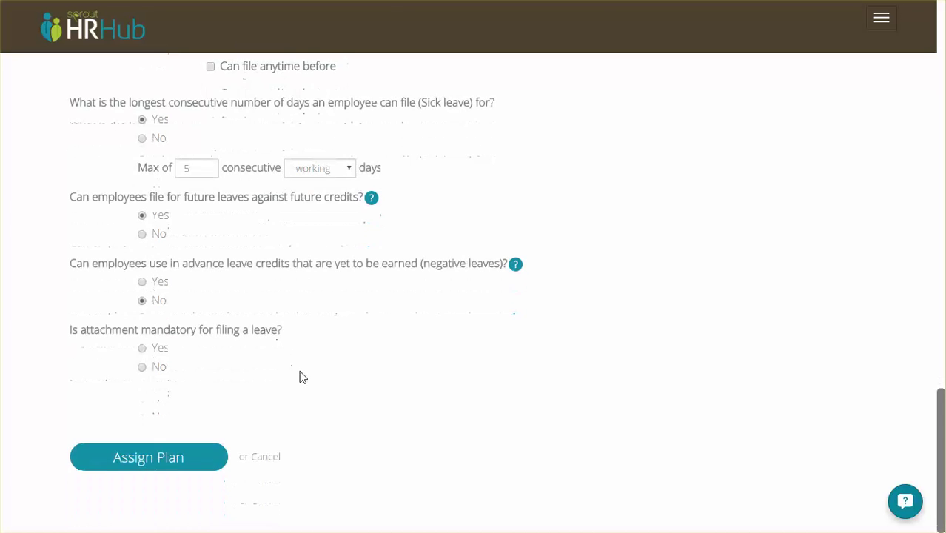
left_click(142, 349)
Filter the employee list to Manager level and tick the three listed managers.
left_click(158, 454)
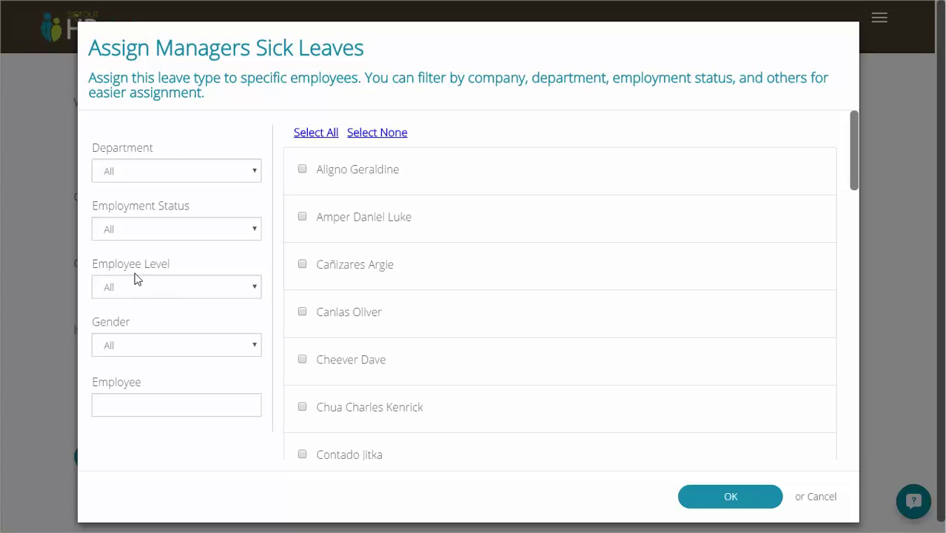
left_click(155, 290)
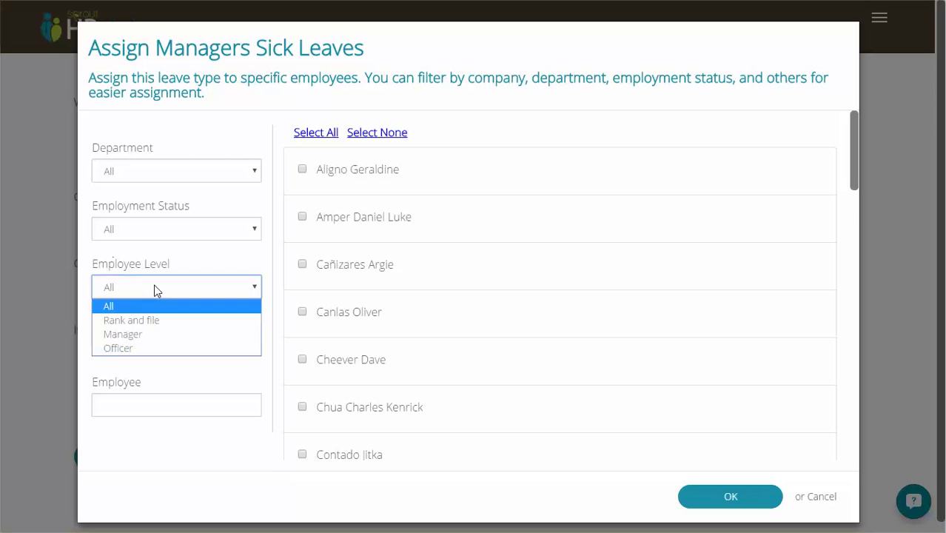
left_click(121, 334)
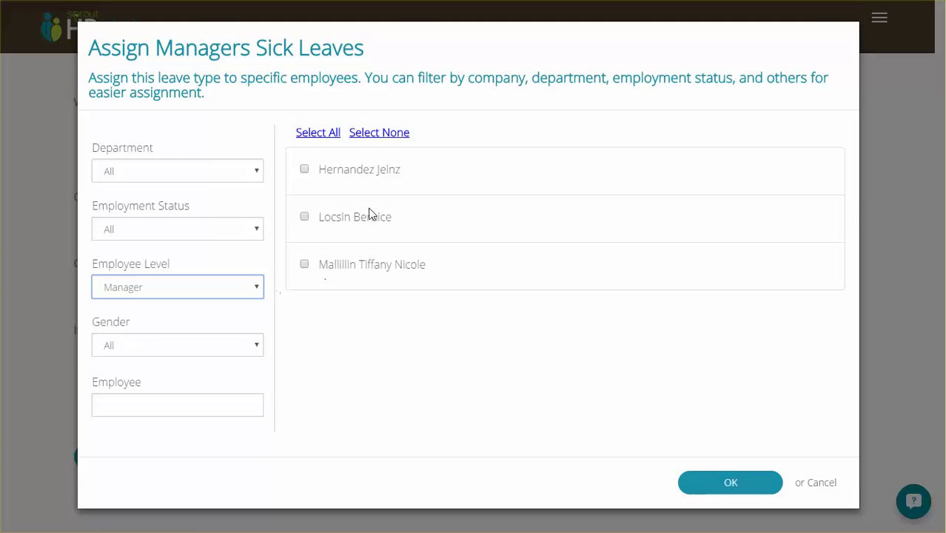
left_click(304, 170)
left_click(304, 217)
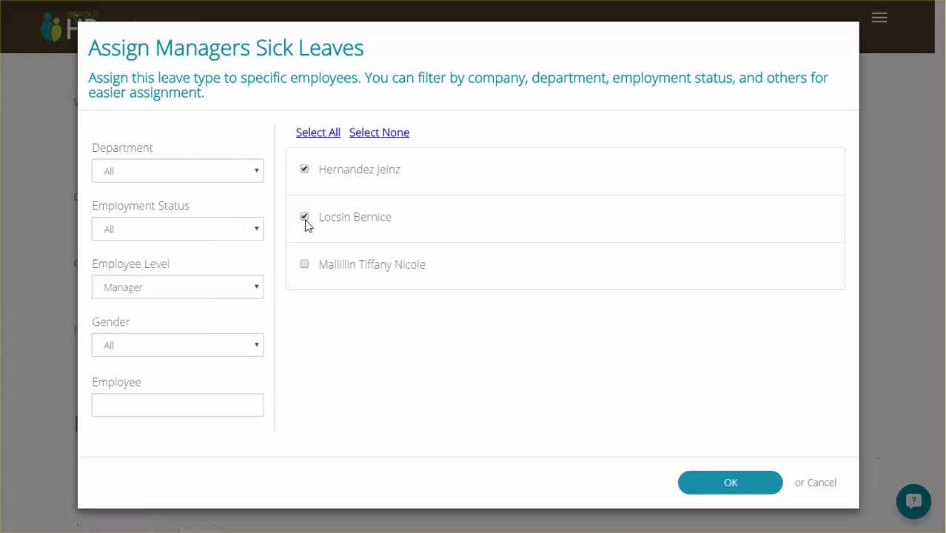
left_click(304, 264)
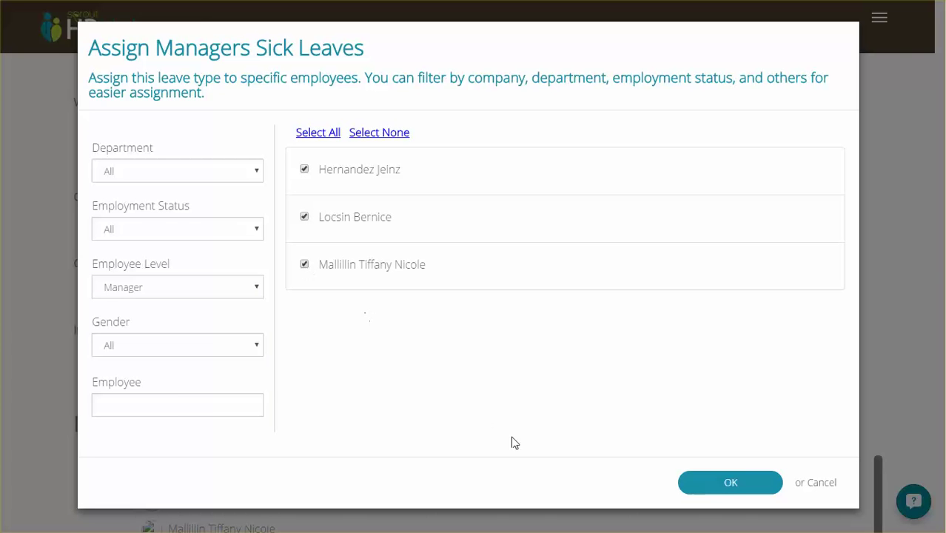
Keep the Manager filter and confirm assigning the plan to all three managers.
left_click(729, 488)
left_click(175, 294)
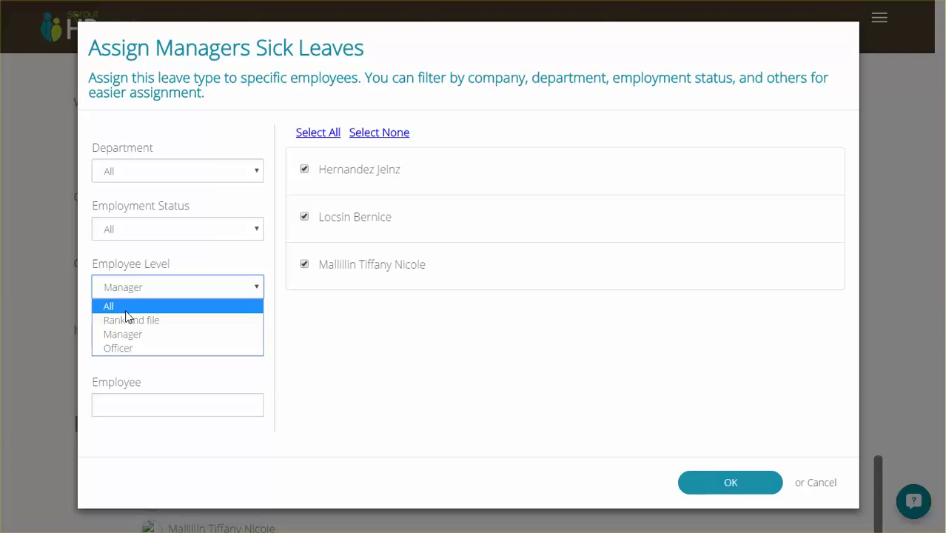
left_click(326, 356)
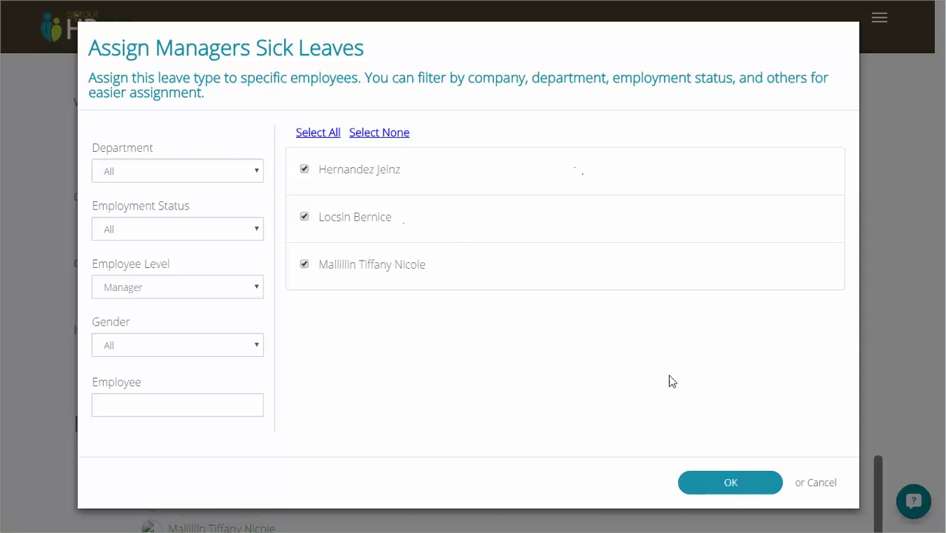
left_click(735, 483)
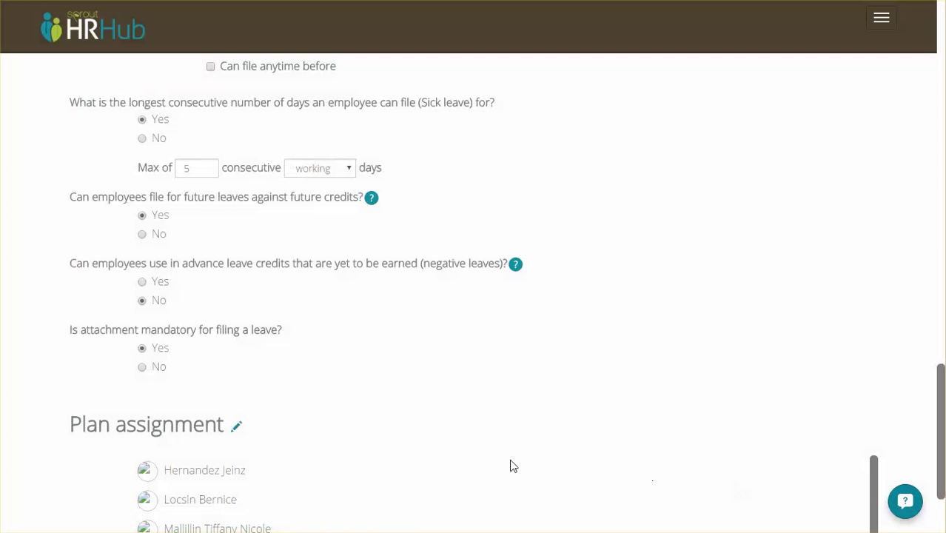
Save the Managers Sick Leaves plan and expand Sick to see it with 3 employees assigned.
scroll(687, 342, "down", 2)
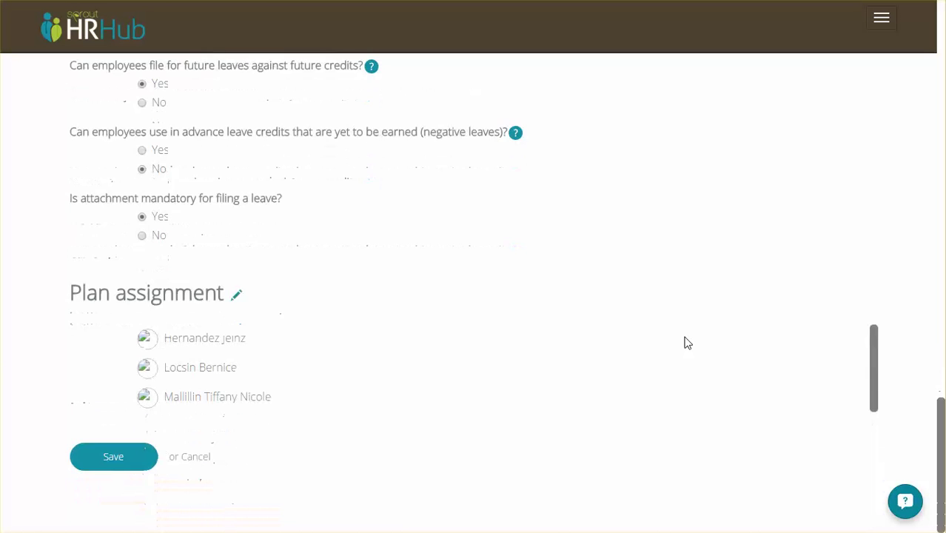
left_click(115, 462)
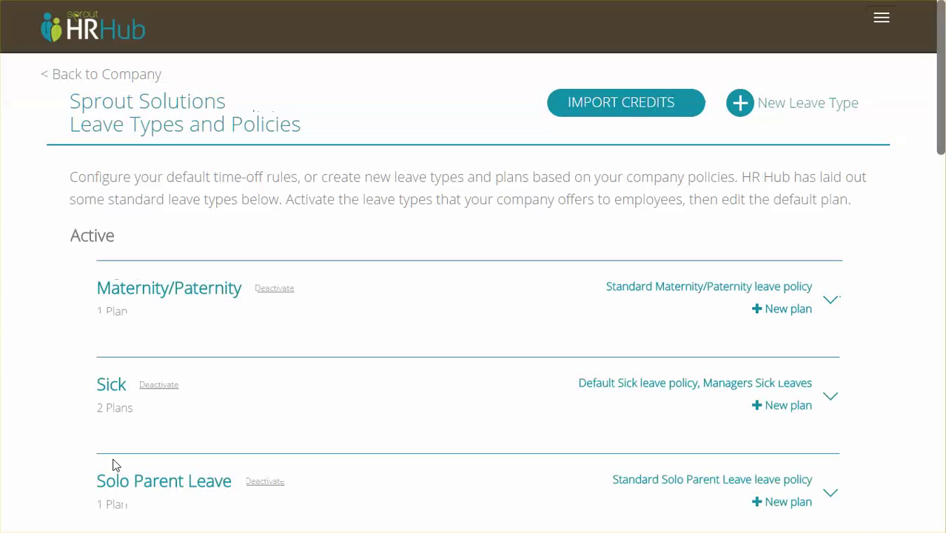
left_click(103, 386)
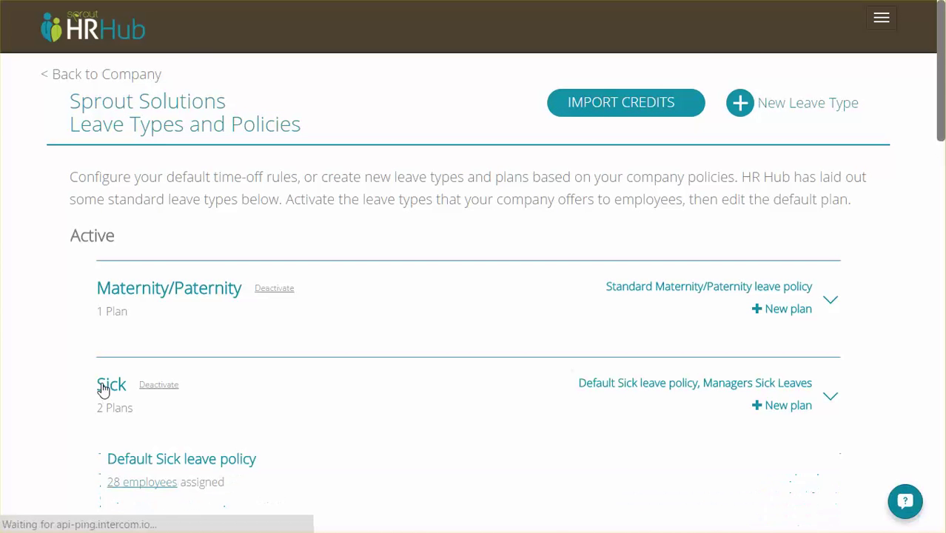
scroll(104, 389, "down", 1)
scroll(103, 388, "down", 3)
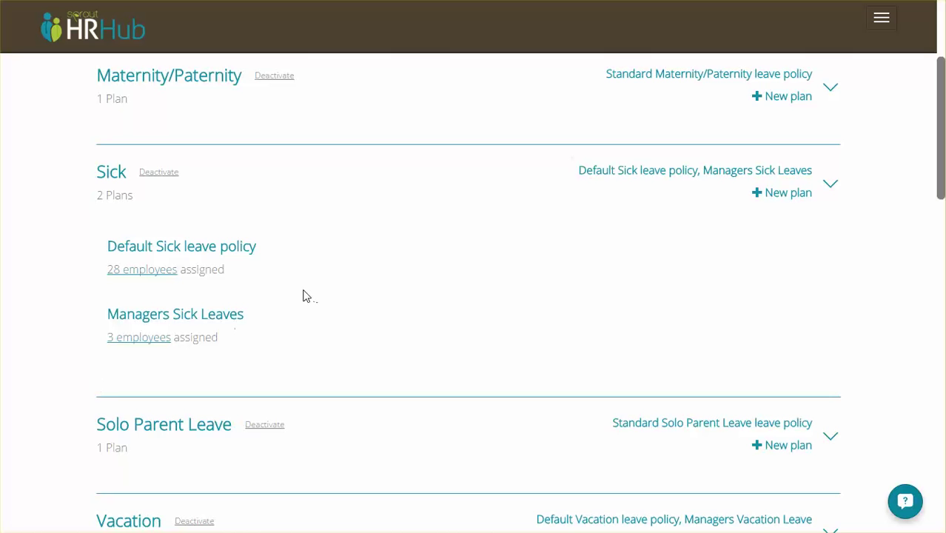